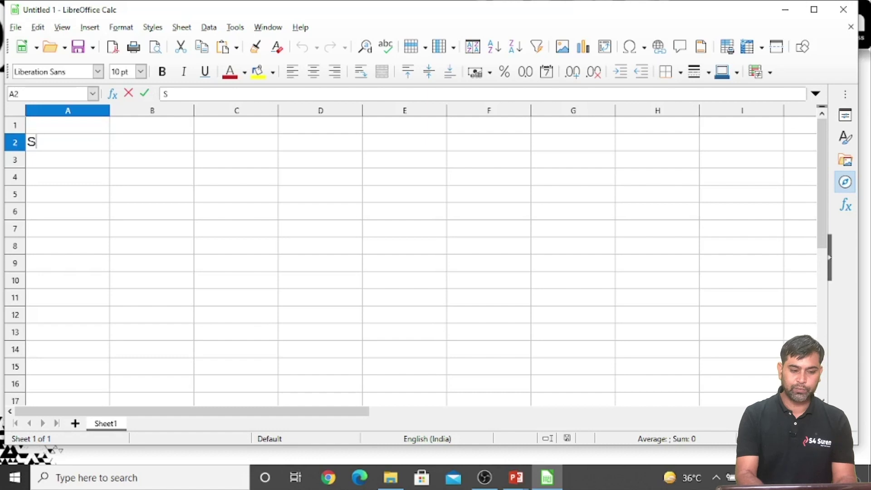
Step: Enter the label "Selling Price" in cell A2 and its value 10 in B2
{"action": "type", "text": "elling "}
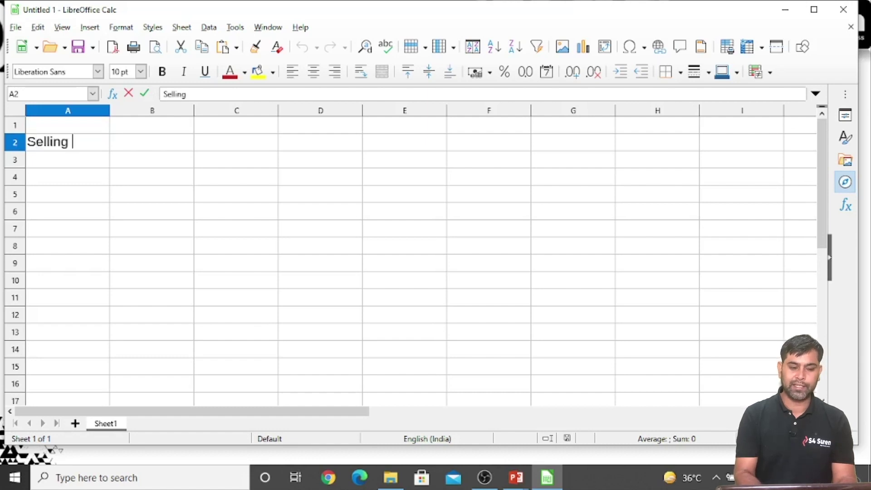
{"action": "type", "text": "Price"}
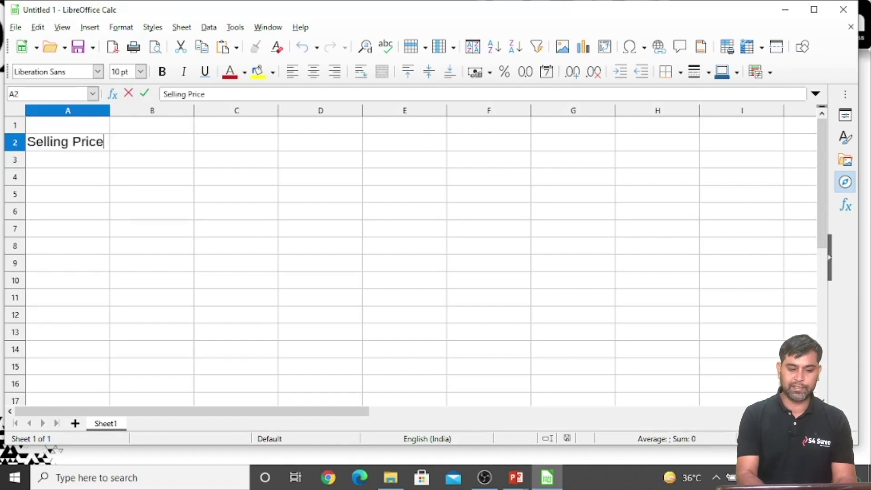
{"action": "key", "text": "Return"}
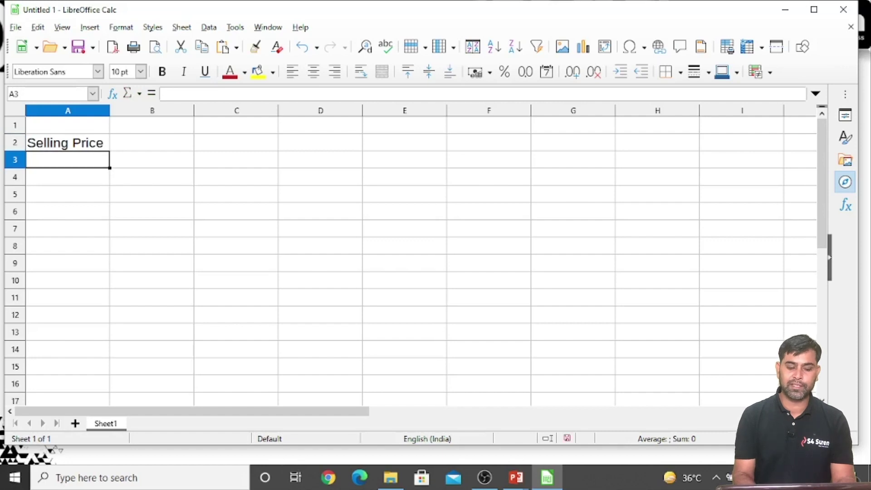
{"action": "key", "text": "Up"}
{"action": "key", "text": "Right"}
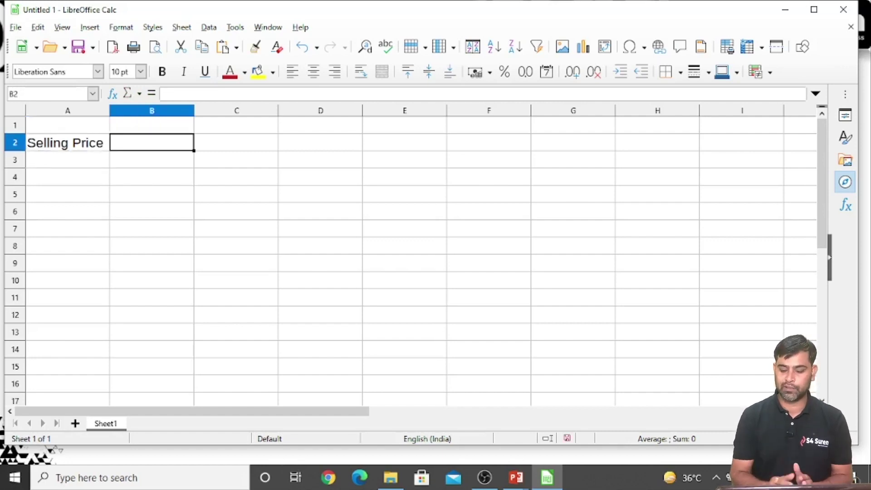
{"action": "type", "text": "10"}
{"action": "key", "text": "Return"}
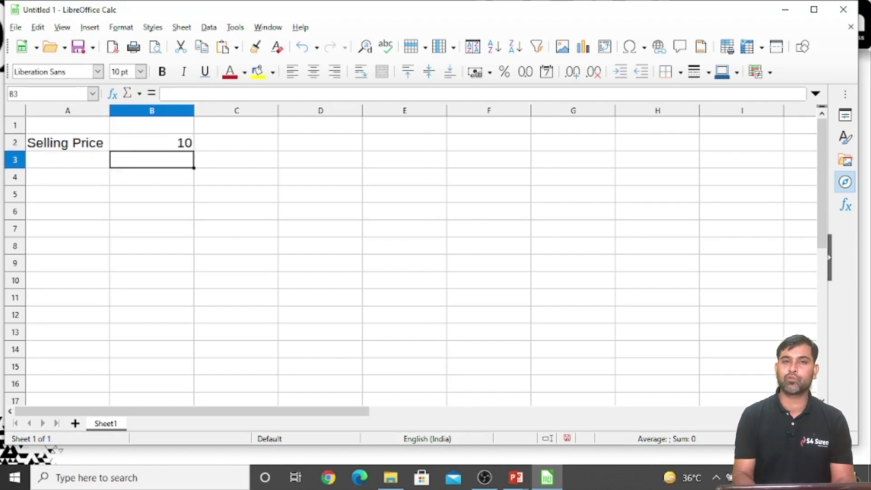
Step: Add the label "Making Cost" in cell A3 with the value 2 in B3
{"action": "key", "text": "Up"}
{"action": "key", "text": "Left"}
{"action": "key", "text": "Down"}
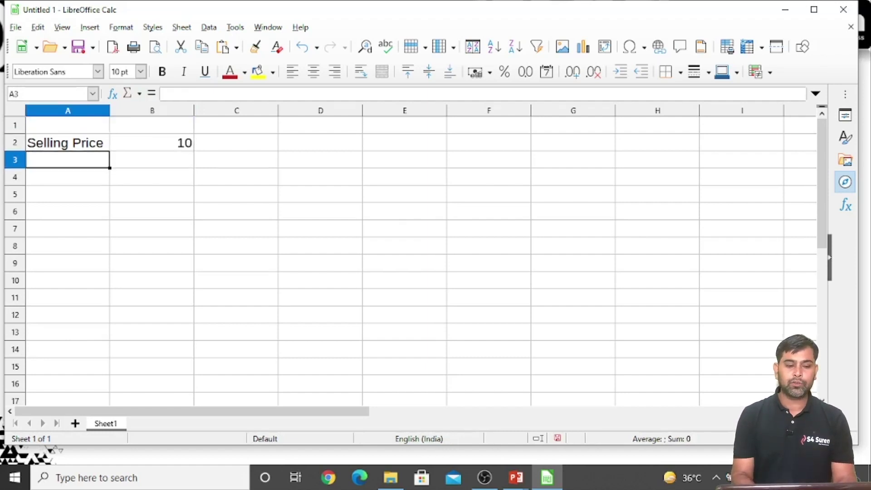
{"action": "type", "text": "MAking Cos"}
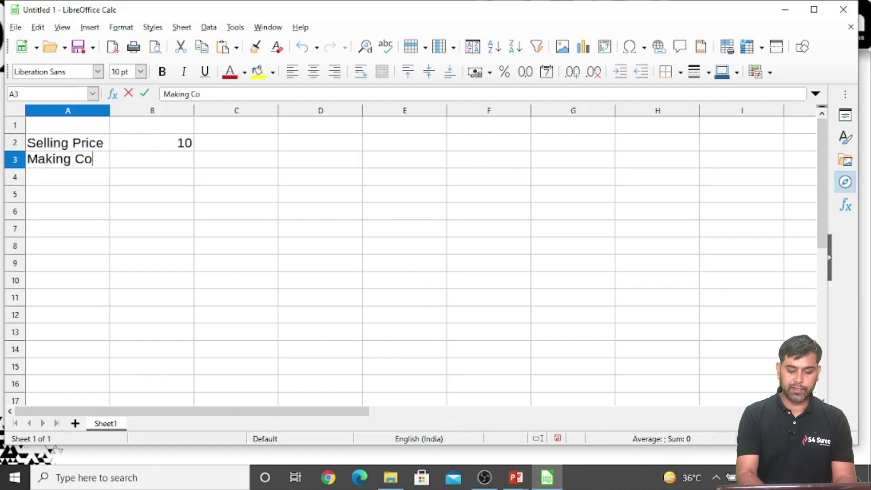
{"action": "type", "text": "t"}
{"action": "key", "text": "Tab"}
{"action": "type", "text": "2"}
{"action": "key", "text": "Return"}
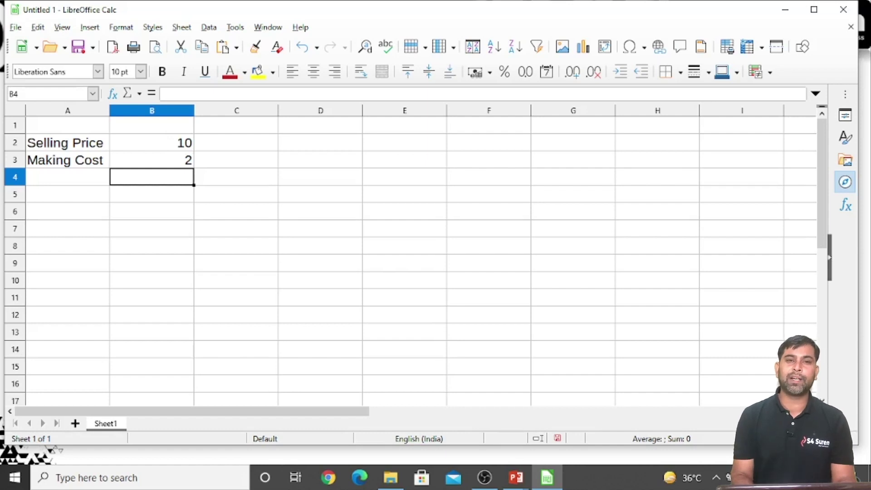
Step: Add the label "Fixed Cost" in cell A4 with the value 10000 in B4
{"action": "left_click", "coordinate": [67, 177]}
{"action": "type", "text": "F"}
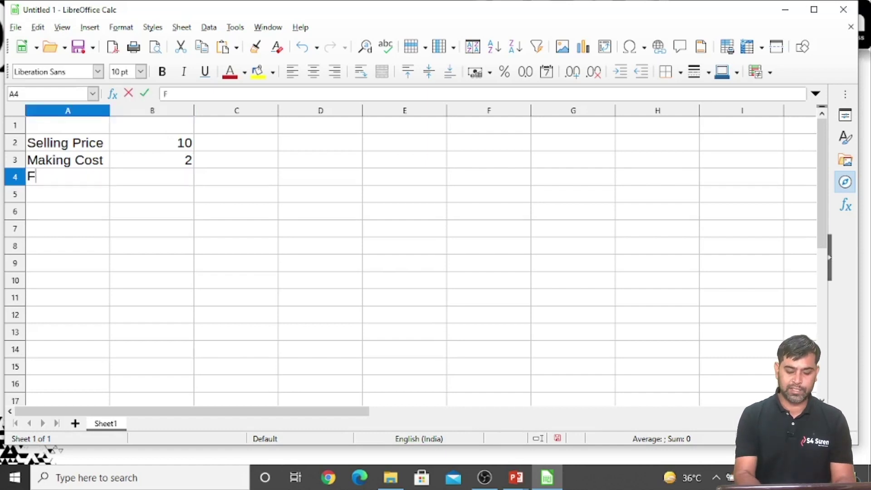
{"action": "type", "text": "ixed Cost"}
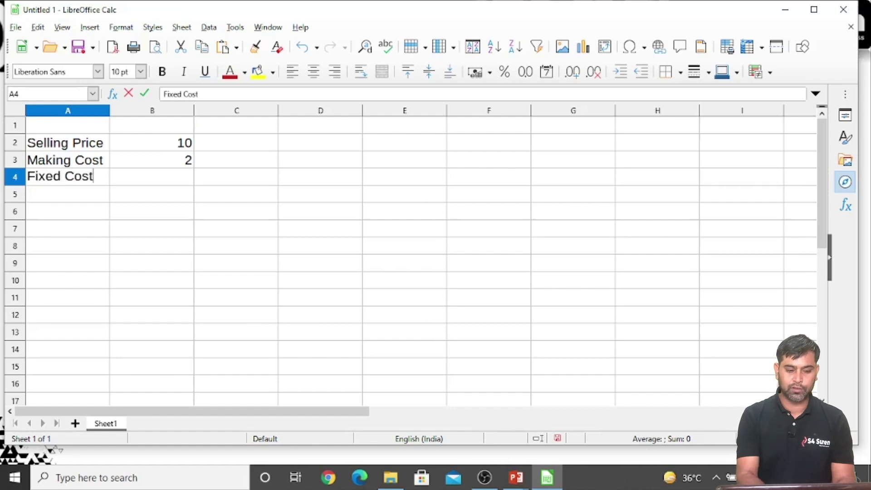
{"action": "key", "text": "Tab"}
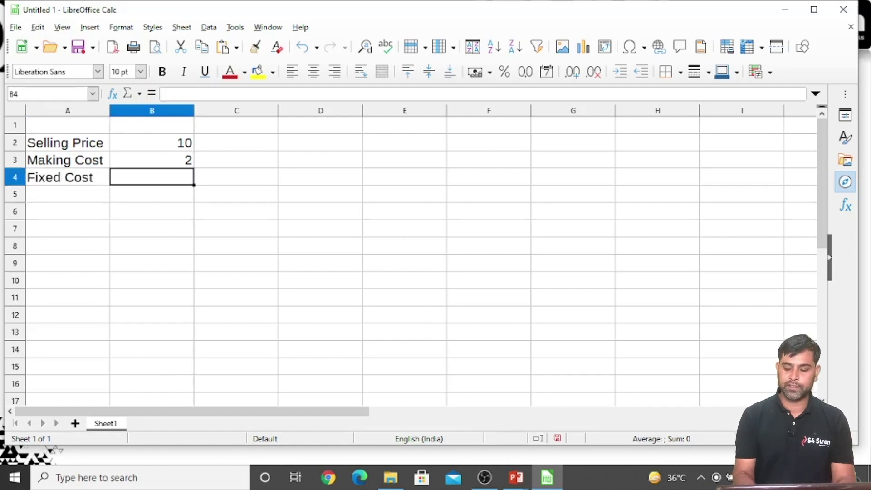
{"action": "type", "text": "10000"}
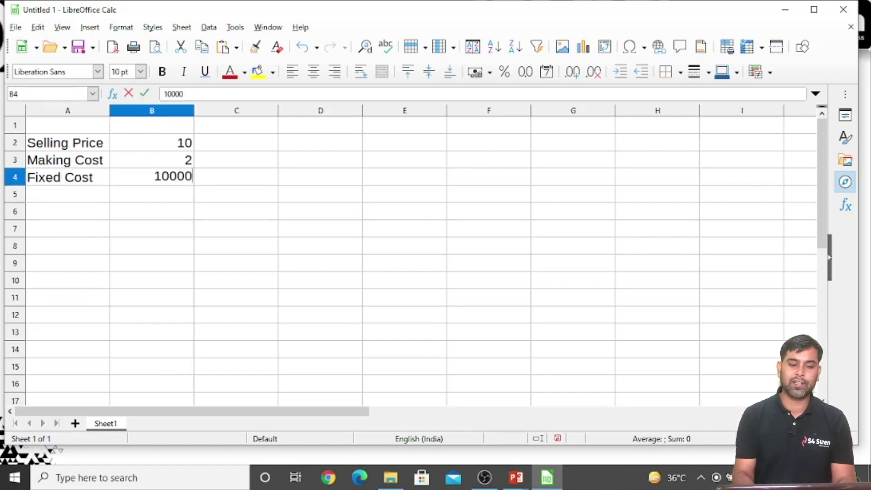
{"action": "key", "text": "Return"}
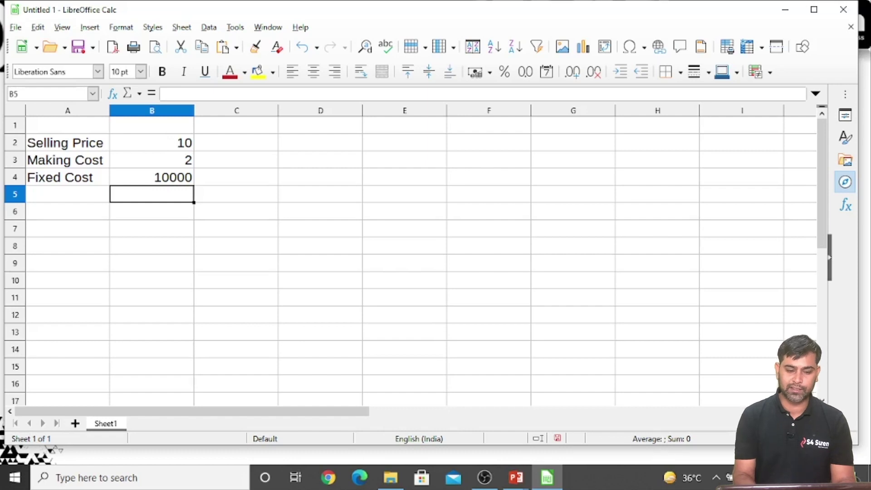
Step: Add the label "Quantity" in cell A5 with the value 23000 in B5
{"action": "left_click", "coordinate": [68, 193]}
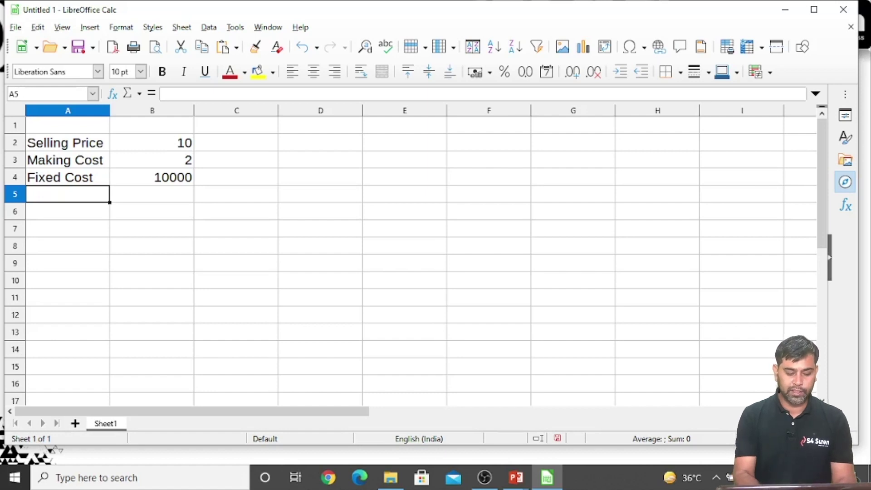
{"action": "type", "text": "Quantity"}
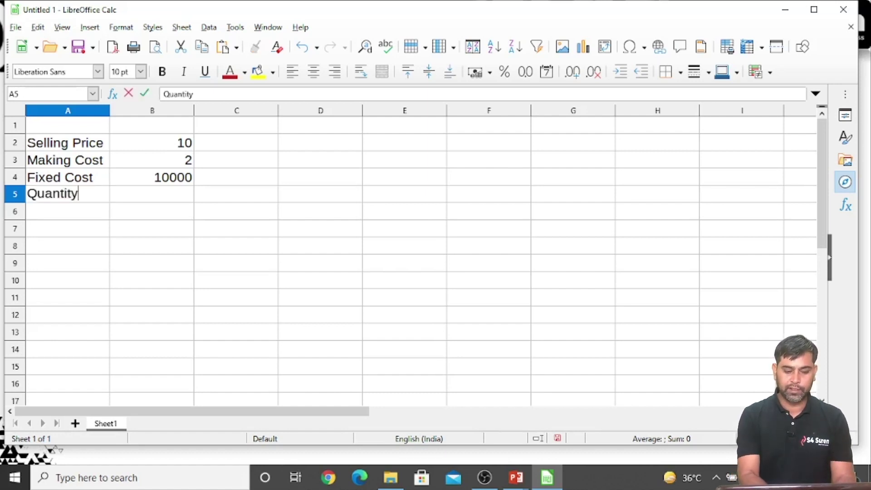
{"action": "key", "text": "Return"}
{"action": "left_click", "coordinate": [67, 194]}
{"action": "left_click", "coordinate": [152, 194]}
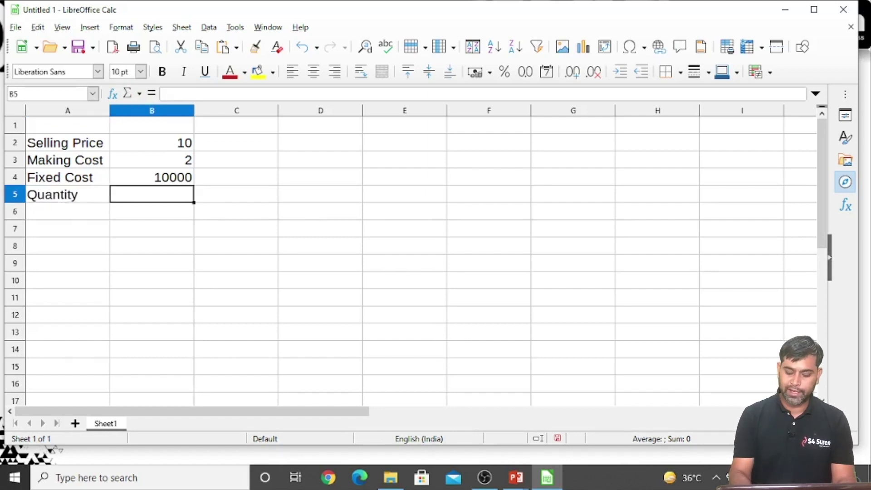
{"action": "type", "text": "23000"}
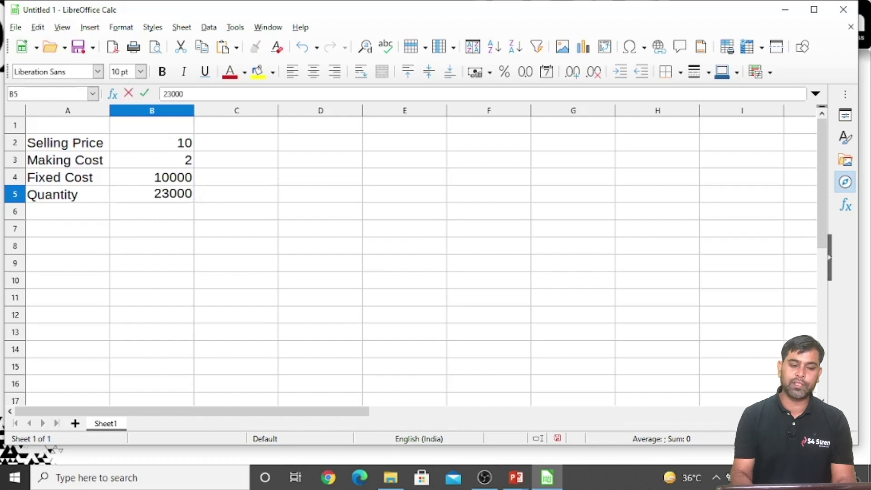
{"action": "key", "text": "Return"}
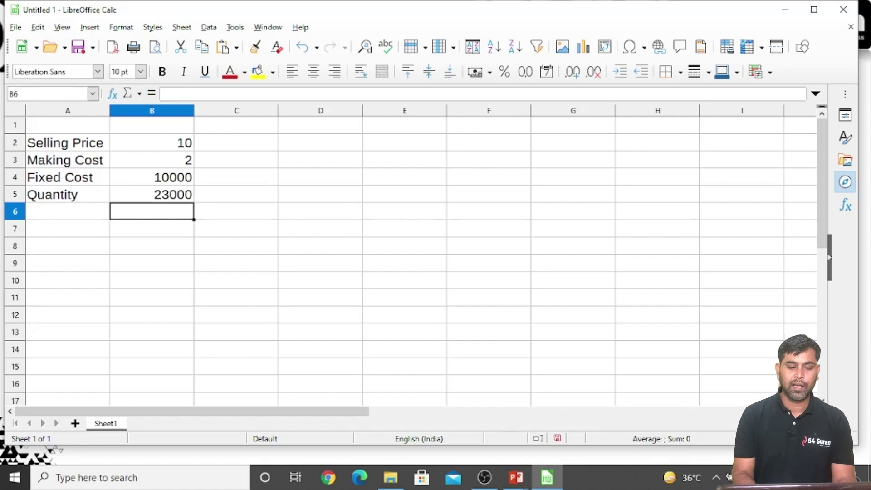
Step: Enter the label "Profit" in cell A6 below Quantity
{"action": "left_click", "coordinate": [68, 211]}
{"action": "type", "text": "Profit"}
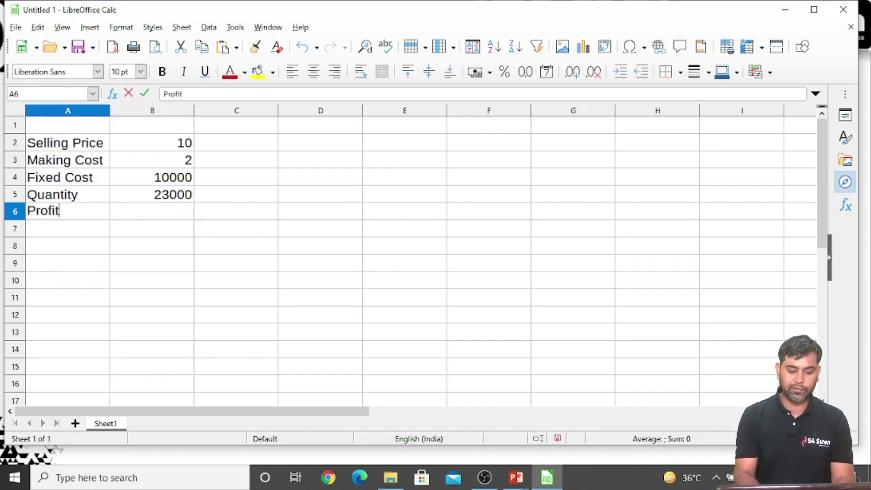
{"action": "key", "text": "Return"}
Step: Calculate the profit in cell B6 with the formula =(B2-B3)*B5-B4
{"action": "key", "text": "Up"}
{"action": "key", "text": "Right"}
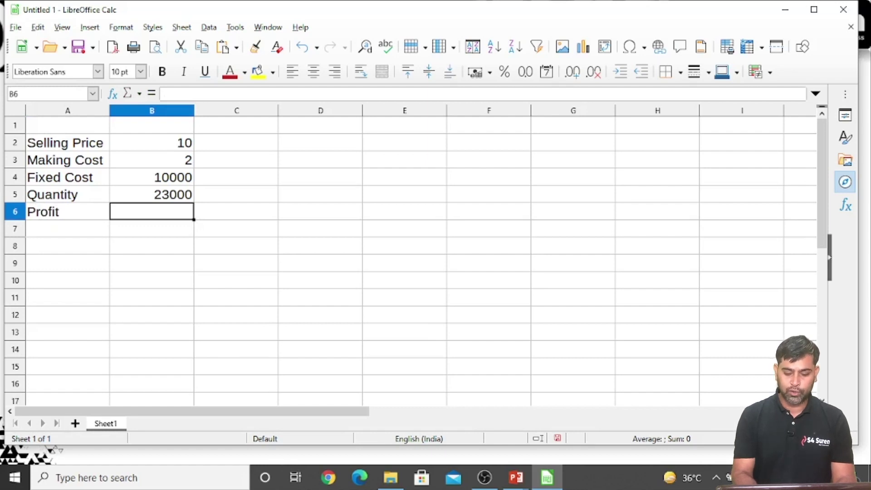
{"action": "type", "text": "("}
{"action": "key", "text": "BackSpace"}
{"action": "type", "text": "="}
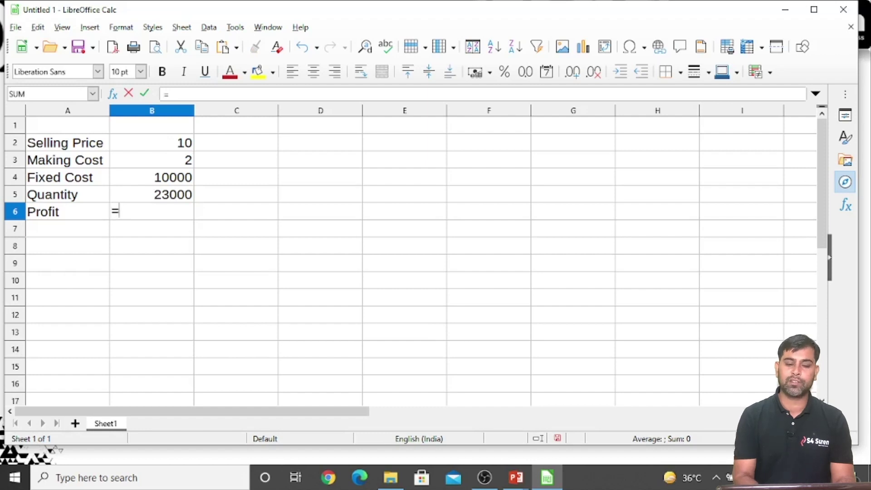
{"action": "type", "text": "("}
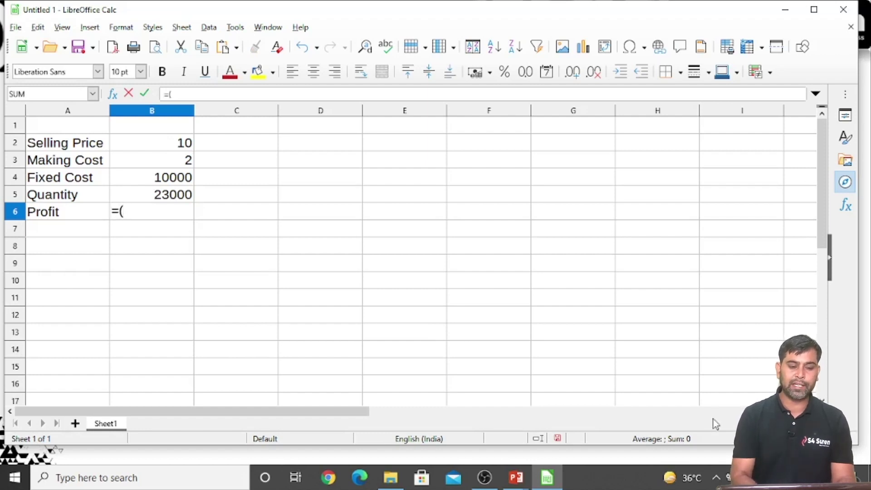
{"action": "left_click", "coordinate": [182, 146]}
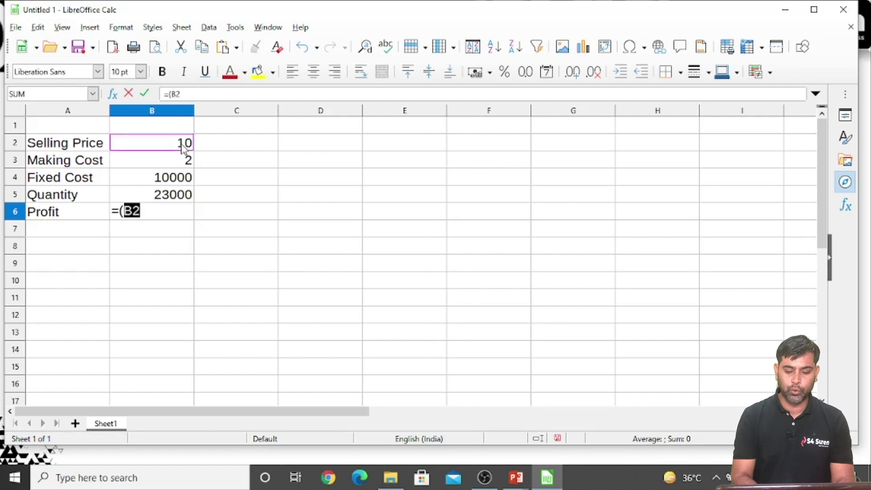
{"action": "type", "text": "-"}
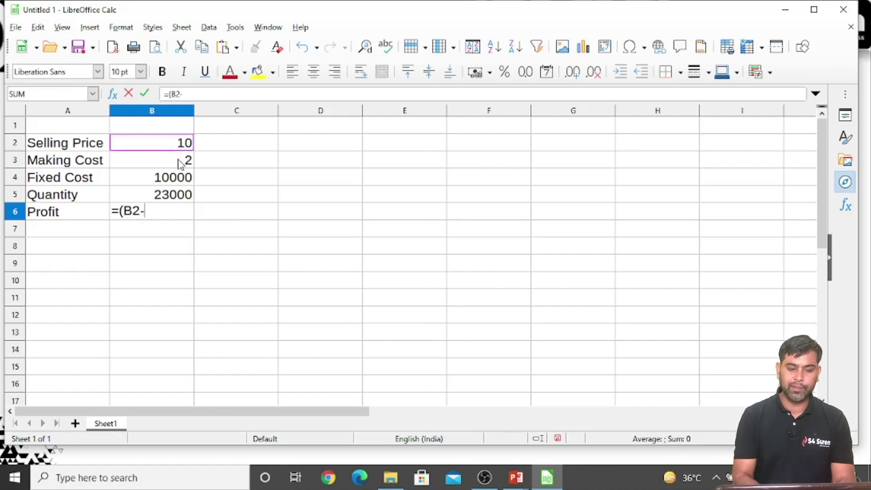
{"action": "left_click", "coordinate": [180, 163]}
{"action": "type", "text": ")*"}
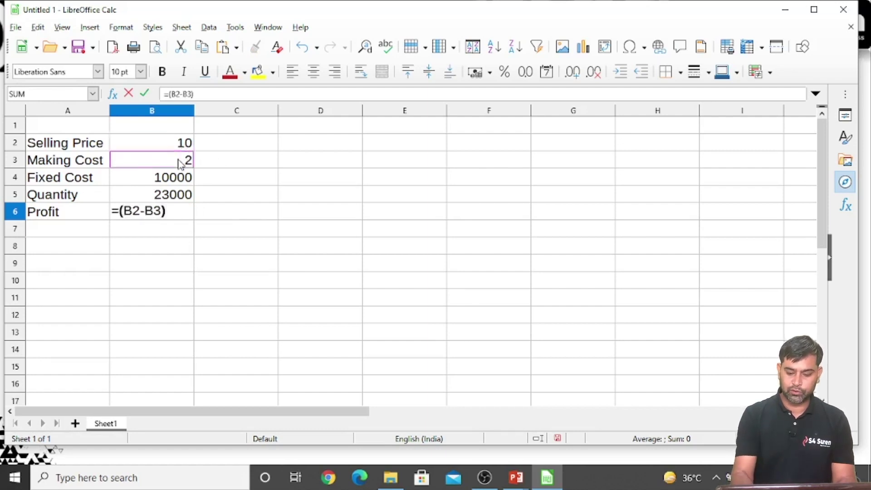
{"action": "left_click", "coordinate": [175, 198]}
{"action": "type", "text": "-"}
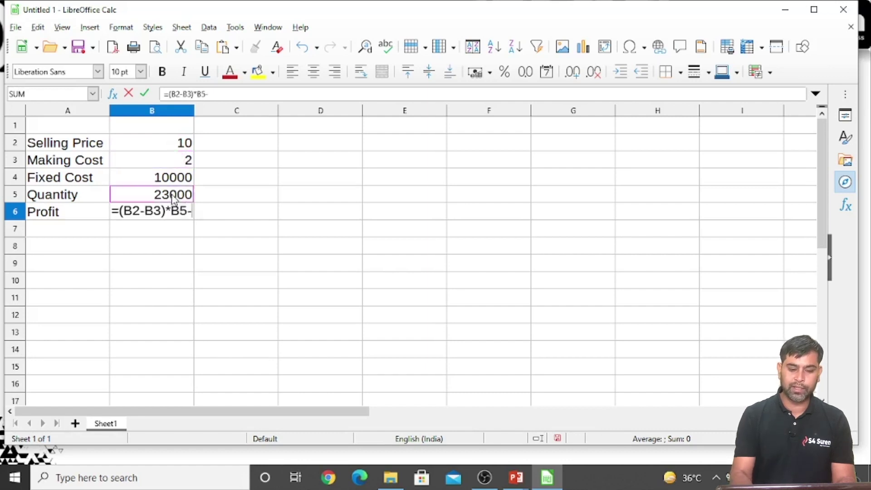
{"action": "left_click", "coordinate": [159, 182]}
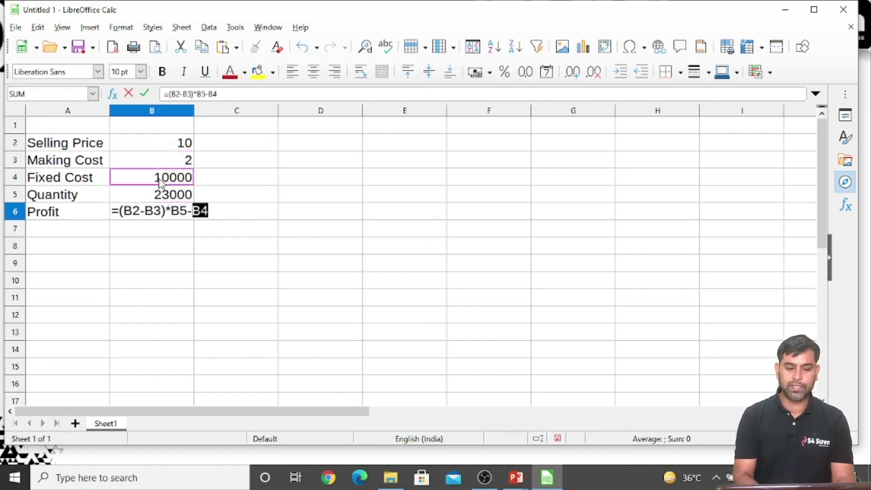
{"action": "key", "text": "Return"}
Step: Apply outer and inner borders to every cell of the table range A2:B6
{"action": "key", "text": "Up"}
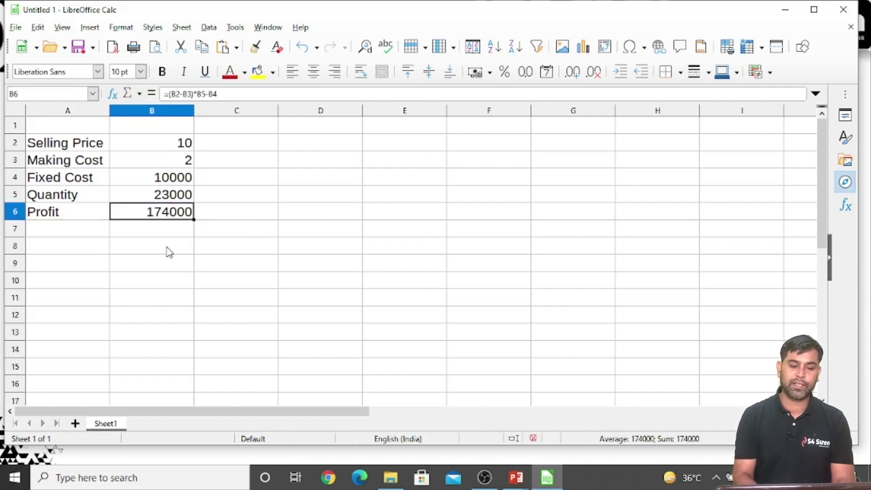
{"action": "key", "text": "Up"}
{"action": "key", "text": "Up"}
{"action": "key", "text": "Up"}
{"action": "key", "text": "Up"}
{"action": "key", "text": "Left"}
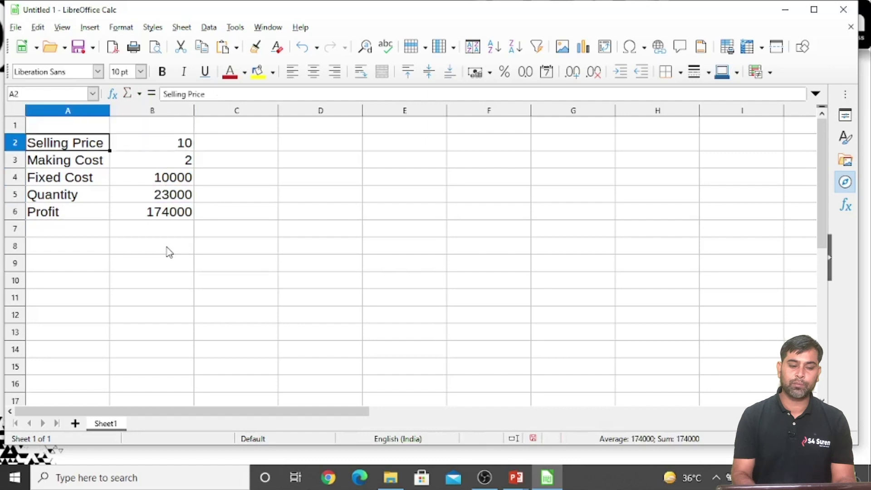
{"action": "key", "text": "shift+Right"}
{"action": "key", "text": "shift+Down"}
{"action": "key", "text": "shift+Down"}
{"action": "key", "text": "shift+Down"}
{"action": "key", "text": "shift+Down"}
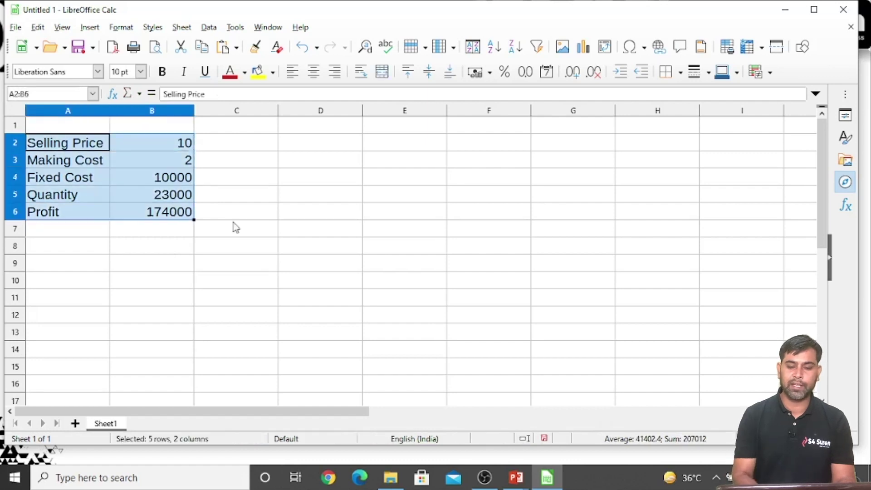
{"action": "left_click", "coordinate": [680, 73]}
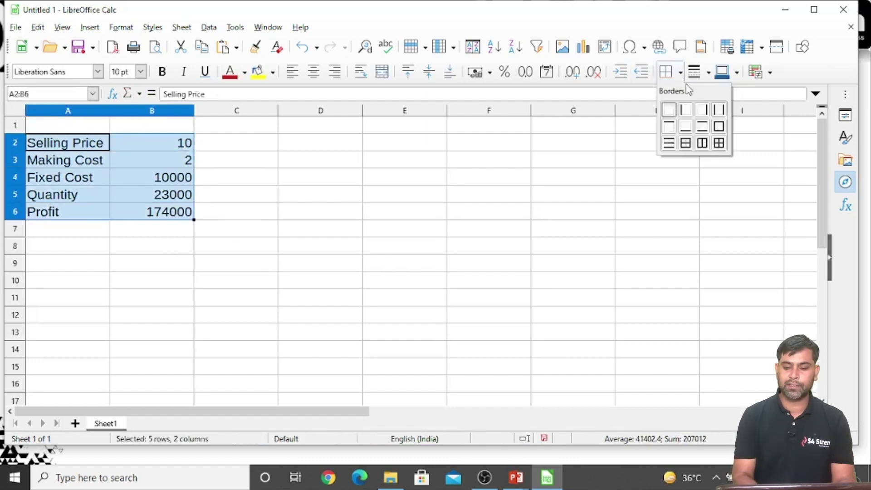
{"action": "left_click", "coordinate": [718, 143]}
{"action": "left_click", "coordinate": [277, 217]}
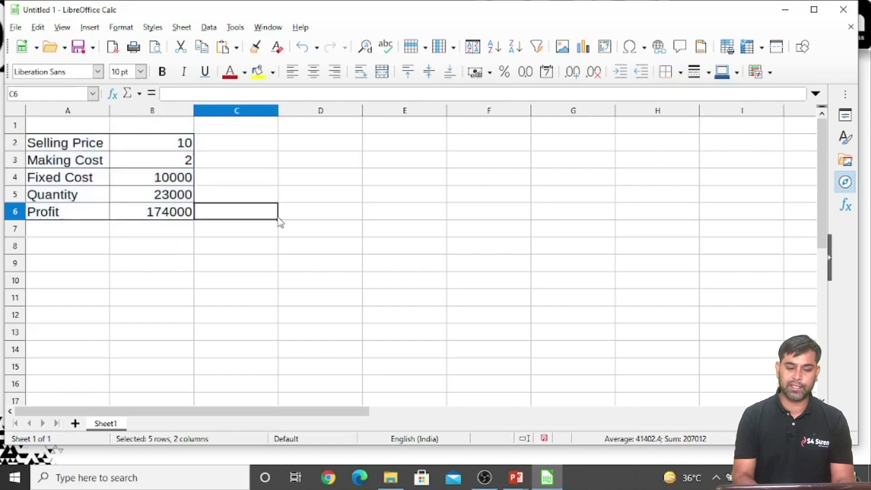
Step: Fill the profit value cell B6 with a light pink background colour
{"action": "left_click", "coordinate": [157, 215]}
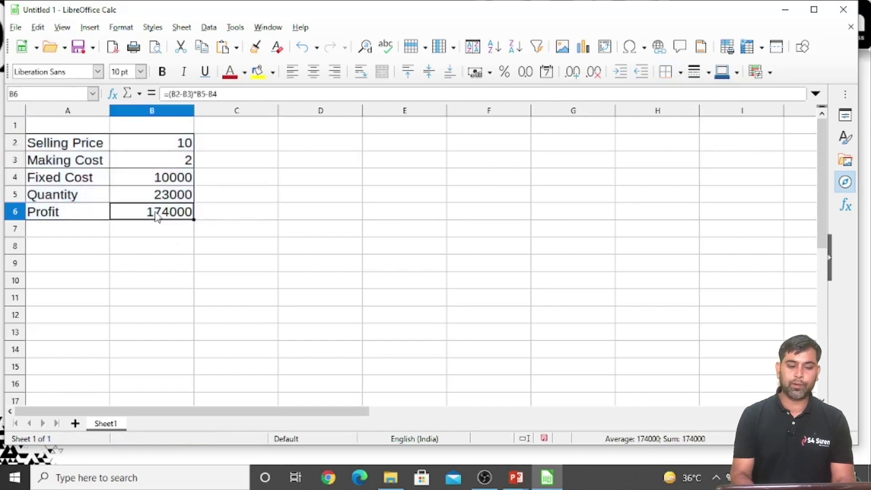
{"action": "left_click", "coordinate": [273, 73]}
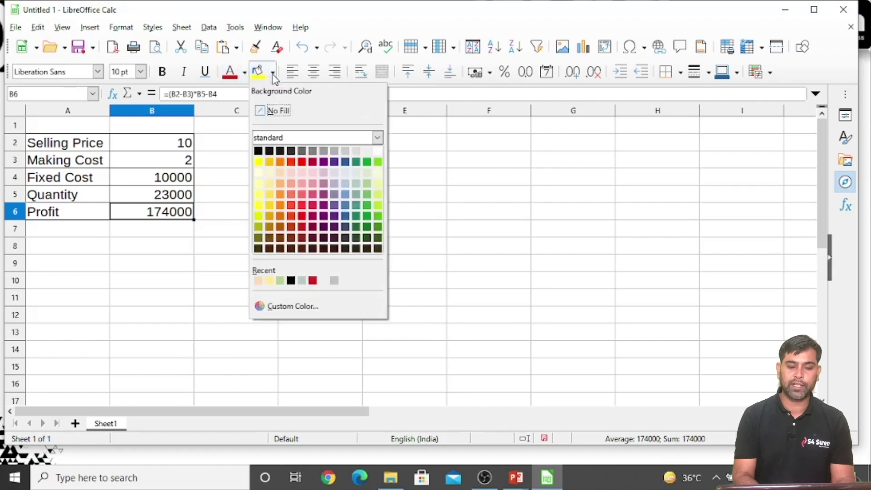
{"action": "left_click", "coordinate": [316, 177]}
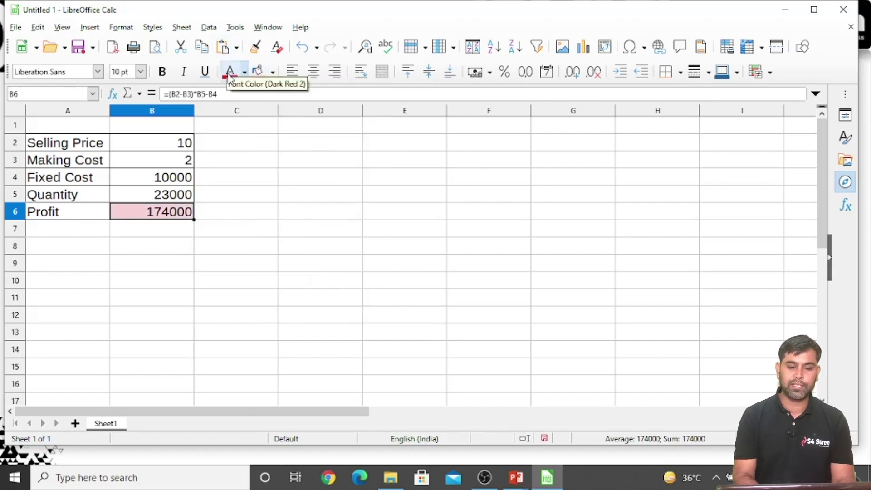
Step: Set the Quantity value in cell B5 to 10000 to recalculate the profit
{"action": "left_click", "coordinate": [242, 225]}
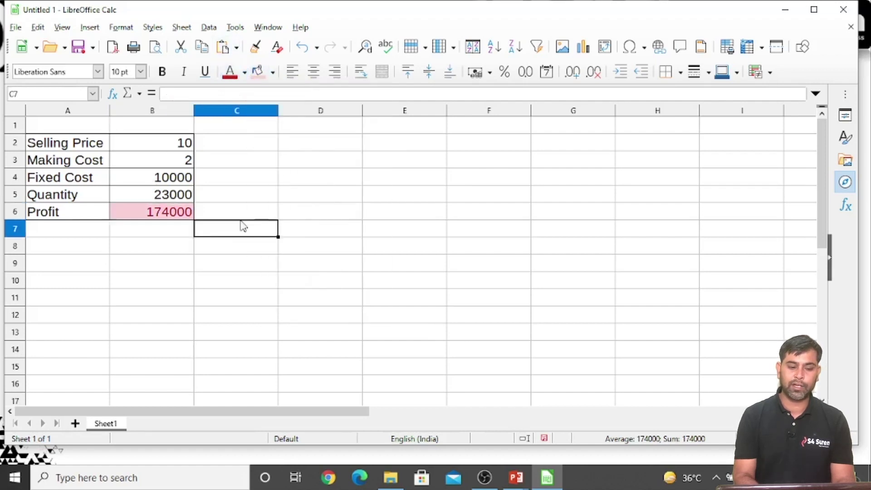
{"action": "left_click", "coordinate": [168, 259]}
{"action": "left_click", "coordinate": [161, 214]}
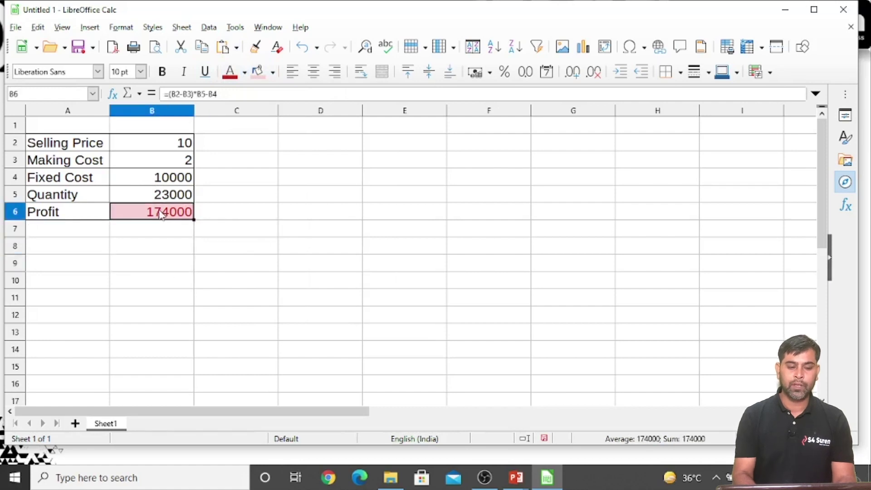
{"action": "key", "text": "Up"}
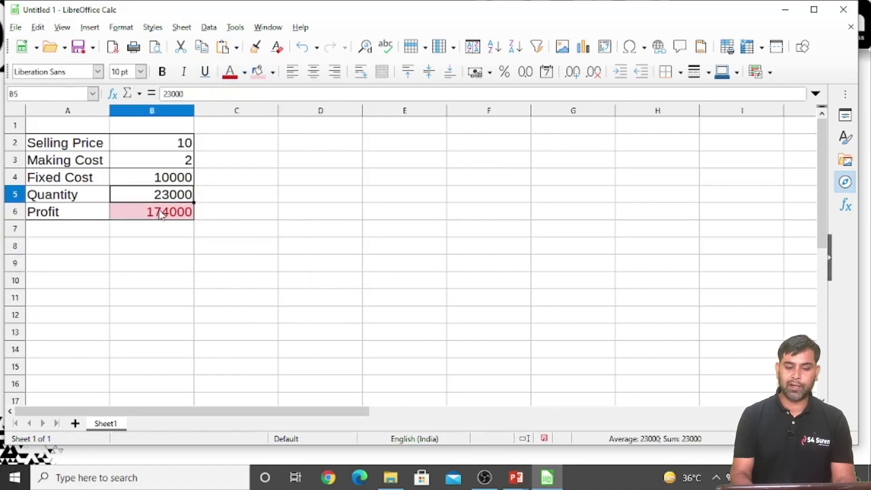
{"action": "type", "text": "10000"}
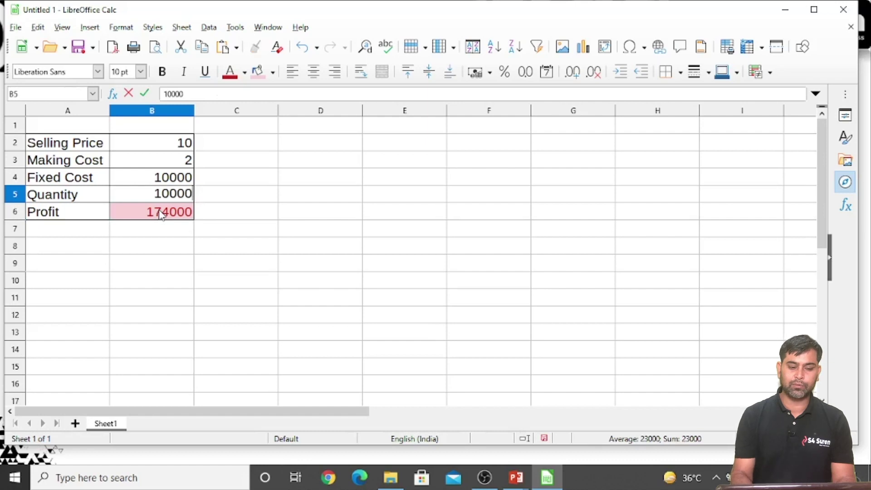
{"action": "key", "text": "Return"}
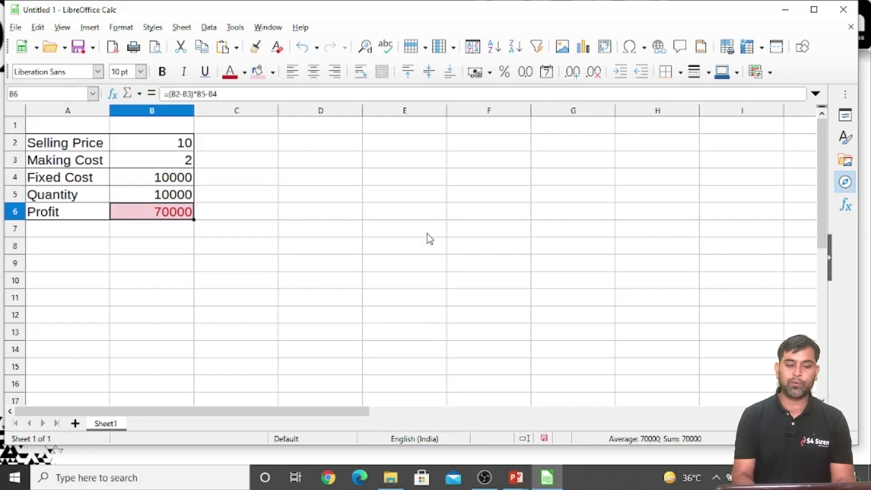
Step: Test the profit formula by entering a Quantity of 500 and then 1000 in cell B5
{"action": "key", "text": "Up"}
{"action": "type", "text": "500"}
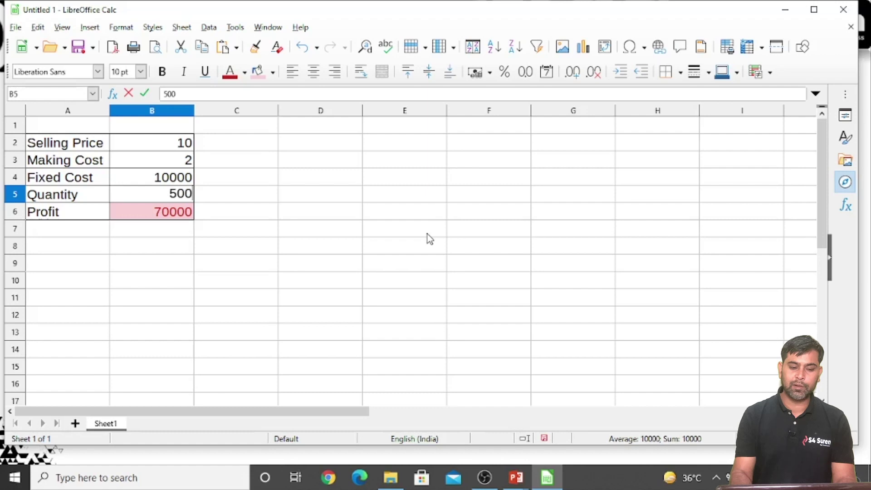
{"action": "key", "text": "Return"}
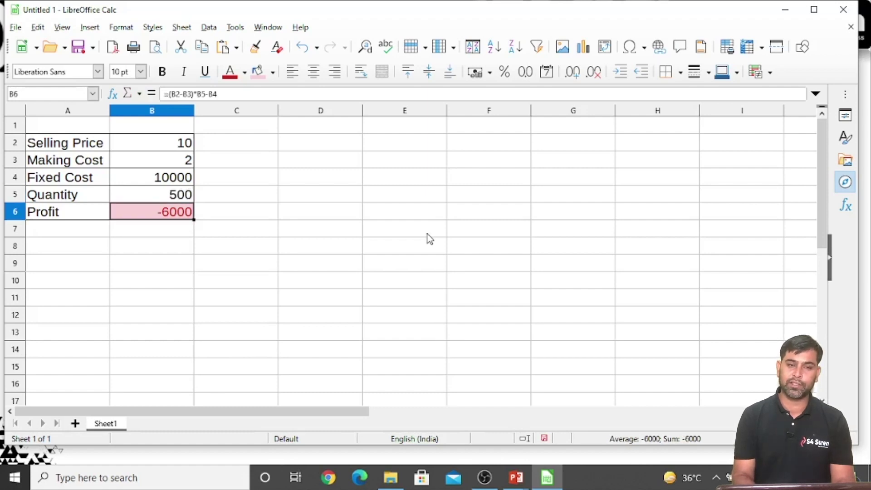
{"action": "key", "text": "Up"}
{"action": "type", "text": "100"}
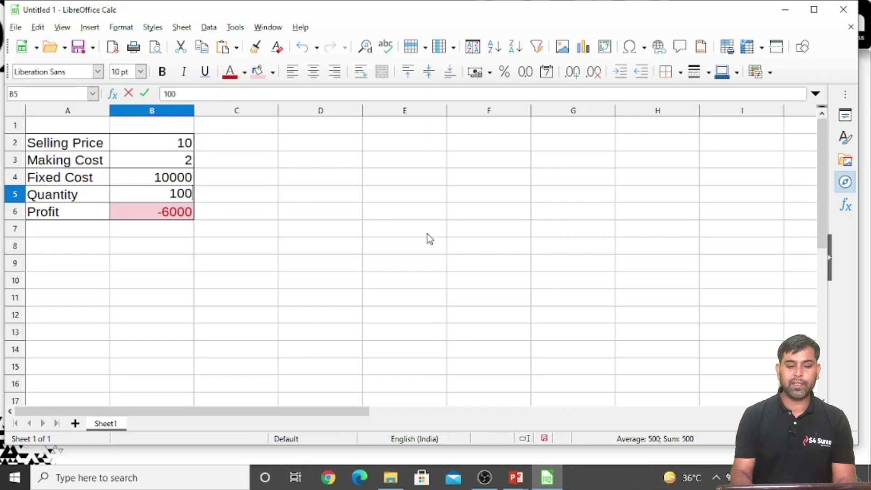
{"action": "type", "text": "0"}
{"action": "key", "text": "Return"}
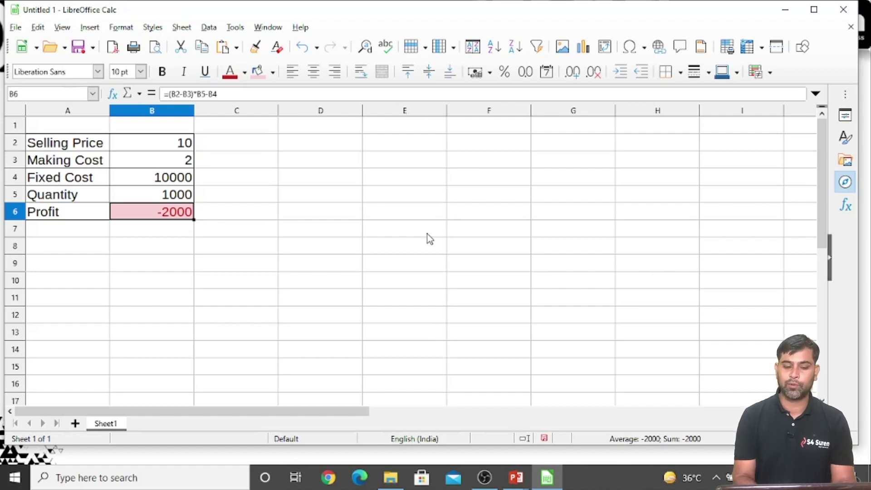
Step: Change the Quantity value in cell B5 to 20000
{"action": "key", "text": "Up"}
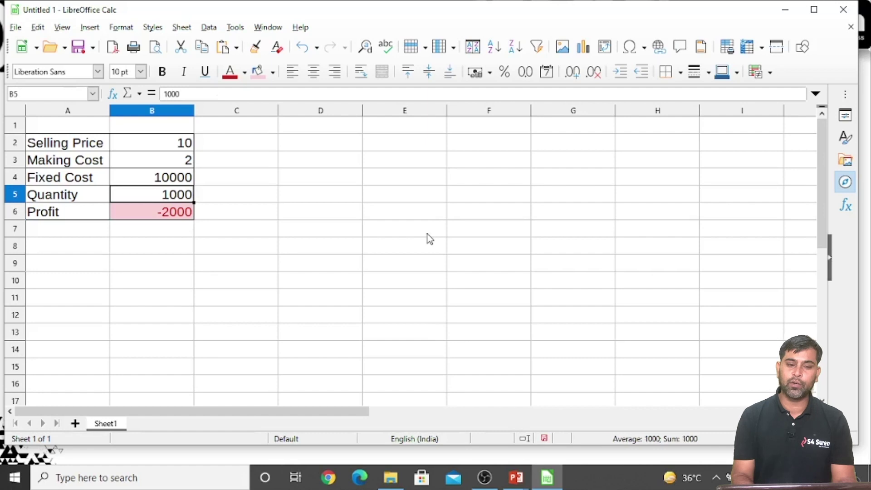
{"action": "key", "text": "Down"}
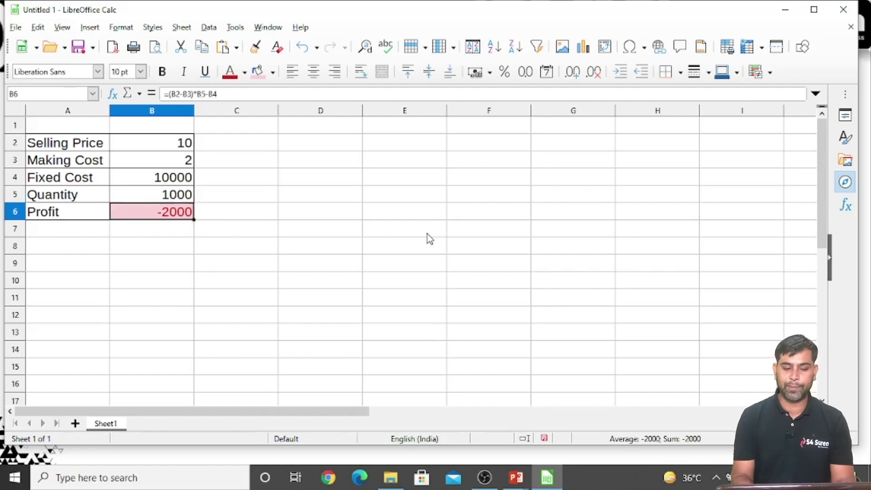
{"action": "key", "text": "Up"}
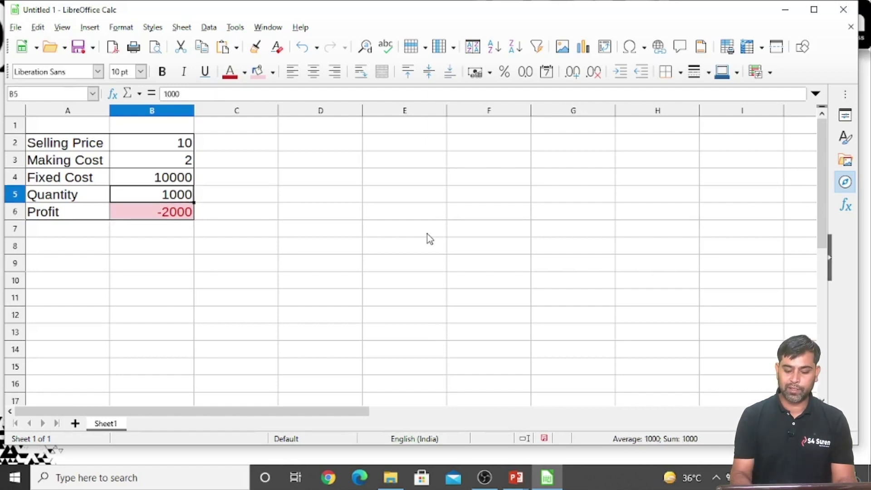
{"action": "type", "text": "20000"}
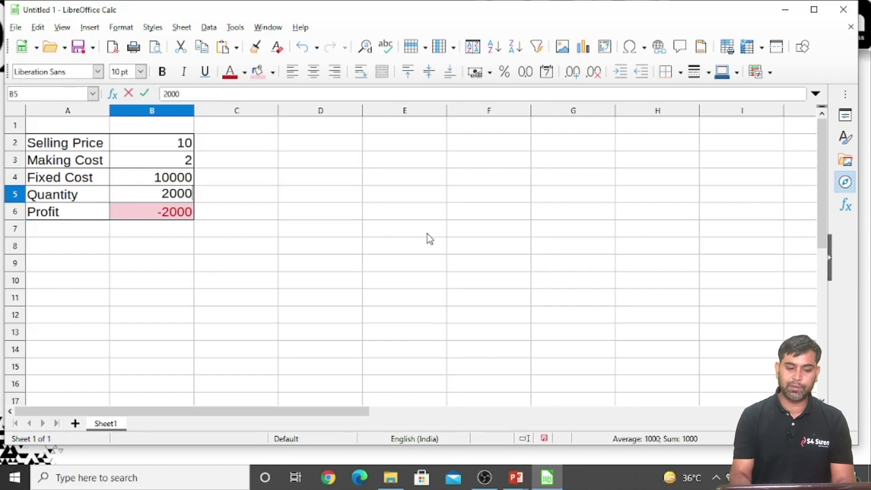
{"action": "key", "text": "Return"}
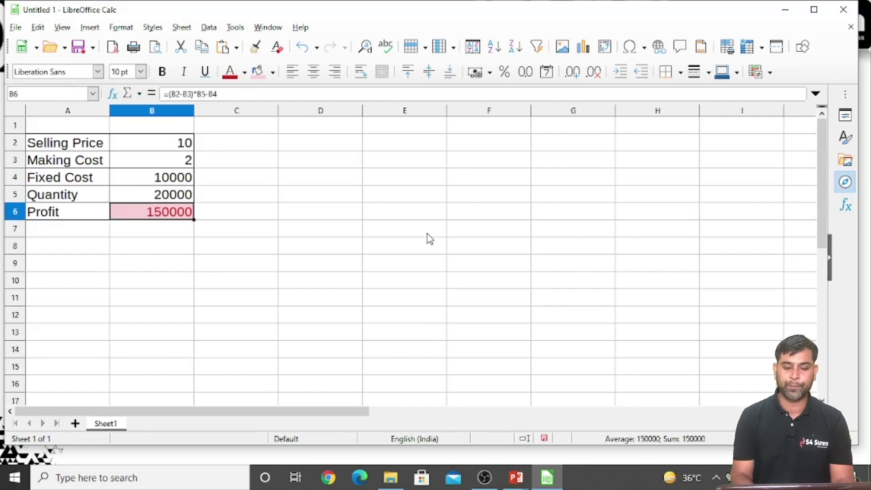
Step: Enter the label "Per Item" in cell C5 beside the Quantity value
{"action": "key", "text": "Right"}
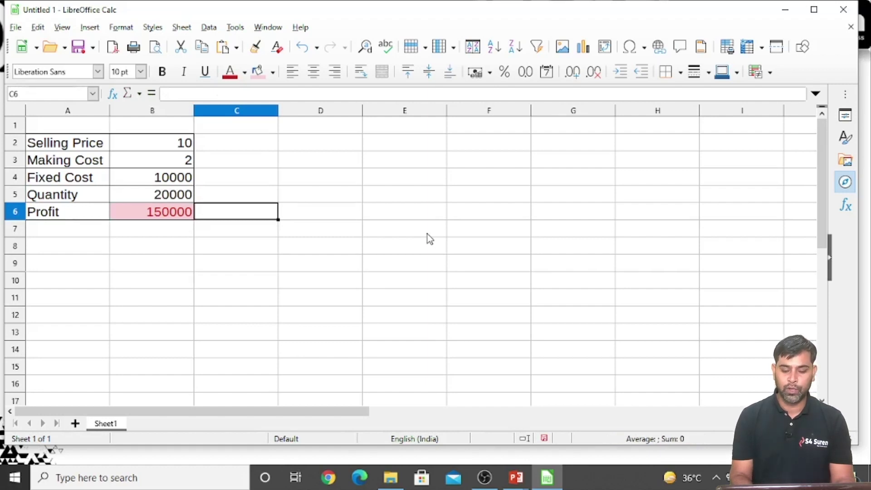
{"action": "key", "text": "Up"}
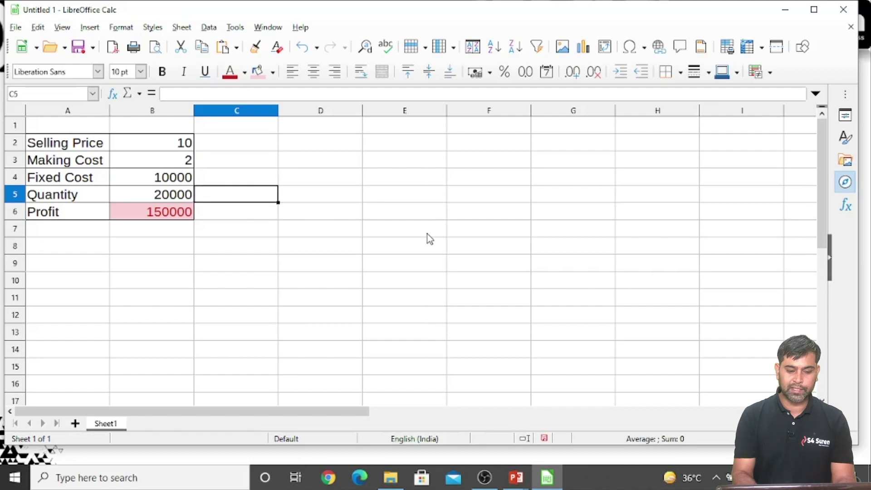
{"action": "type", "text": "Per"}
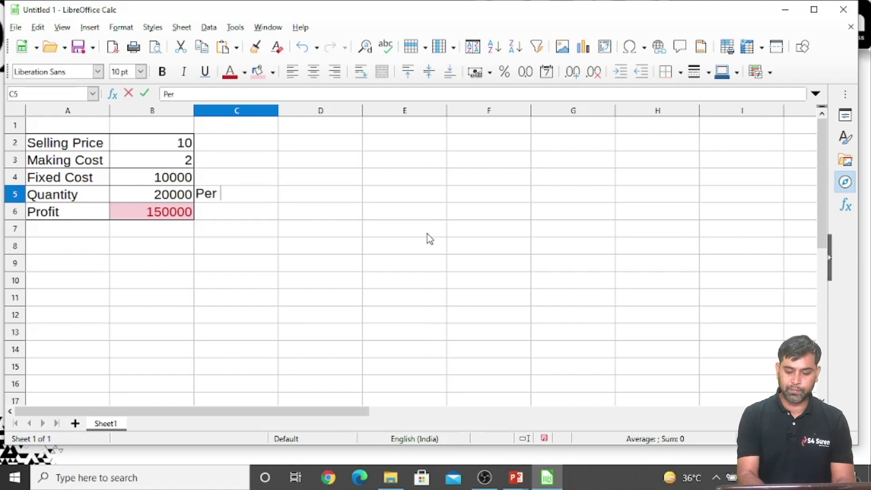
{"action": "type", "text": " {ri"}
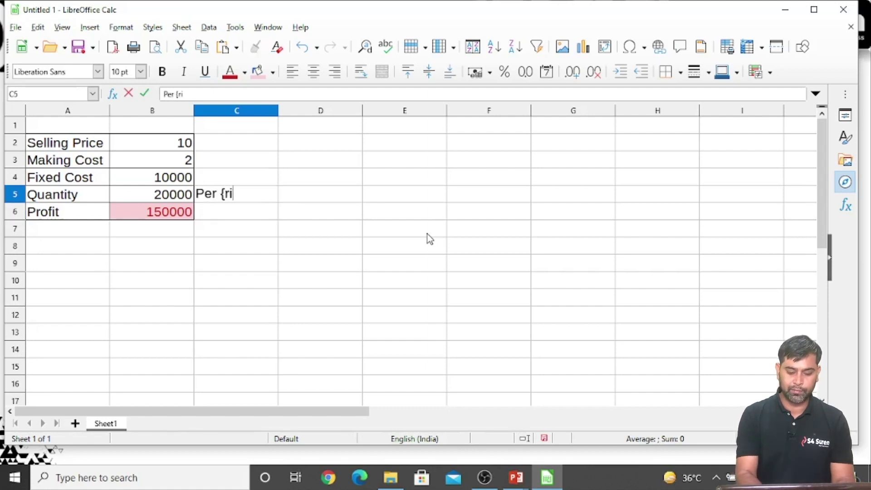
{"action": "type", "text": "ce"}
{"action": "key", "text": "BackSpace"}
{"action": "key", "text": "BackSpace"}
{"action": "key", "text": "BackSpace"}
{"action": "key", "text": "BackSpace"}
{"action": "key", "text": "BackSpace"}
{"action": "key", "text": "BackSpace"}
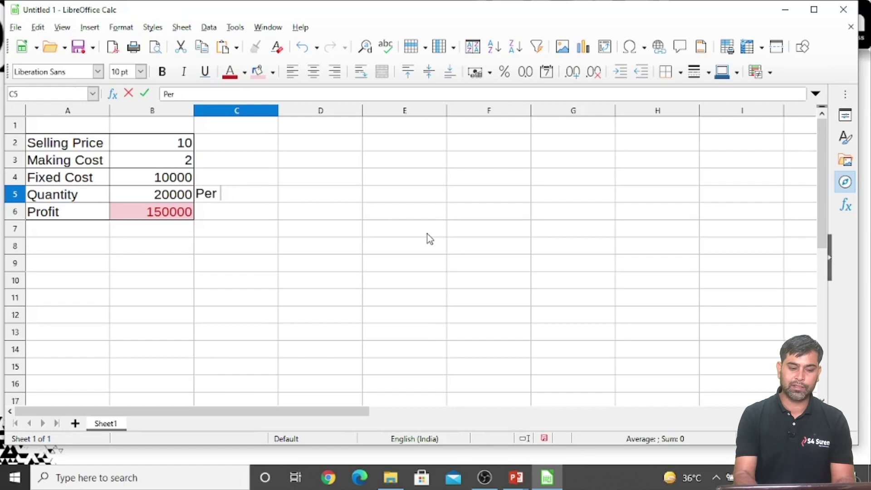
{"action": "type", "text": "Item"}
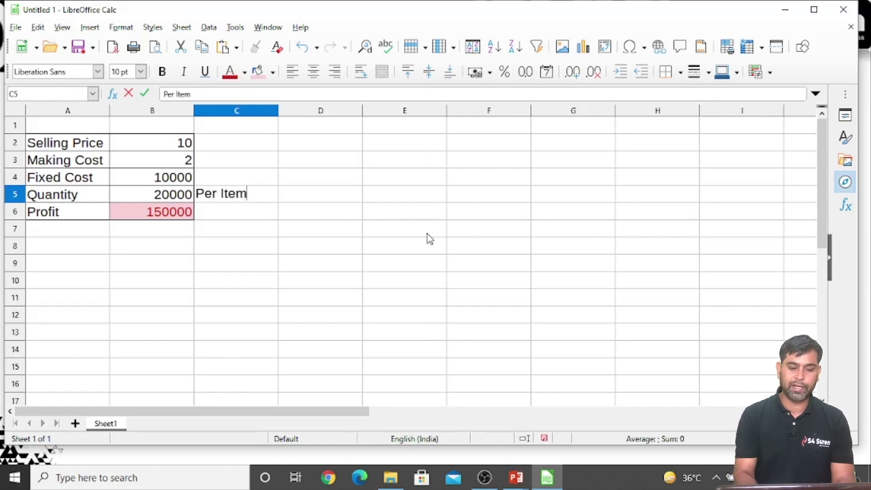
{"action": "key", "text": "Return"}
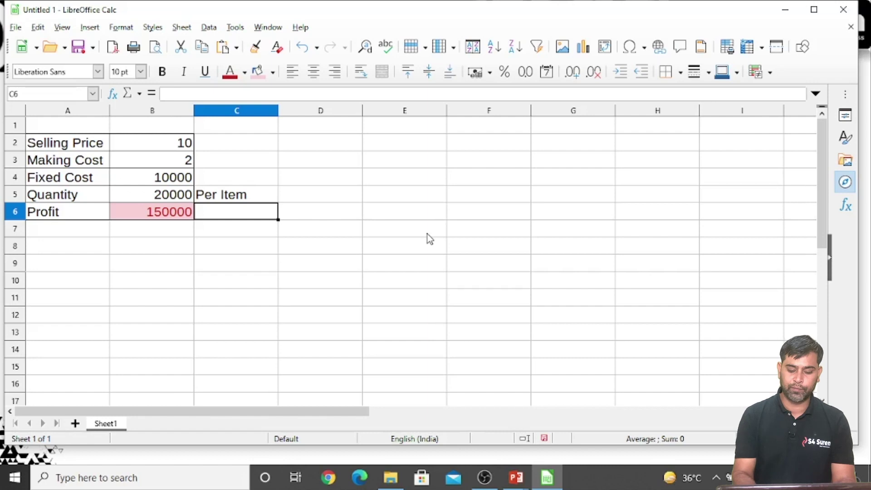
Step: Calculate the profit per item in cell C6 with the formula =B6/B5
{"action": "type", "text": "="}
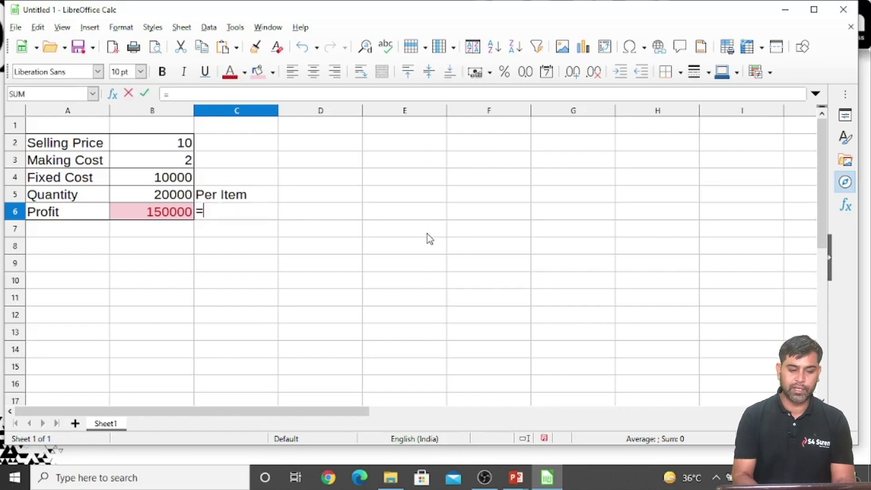
{"action": "left_click", "coordinate": [169, 217]}
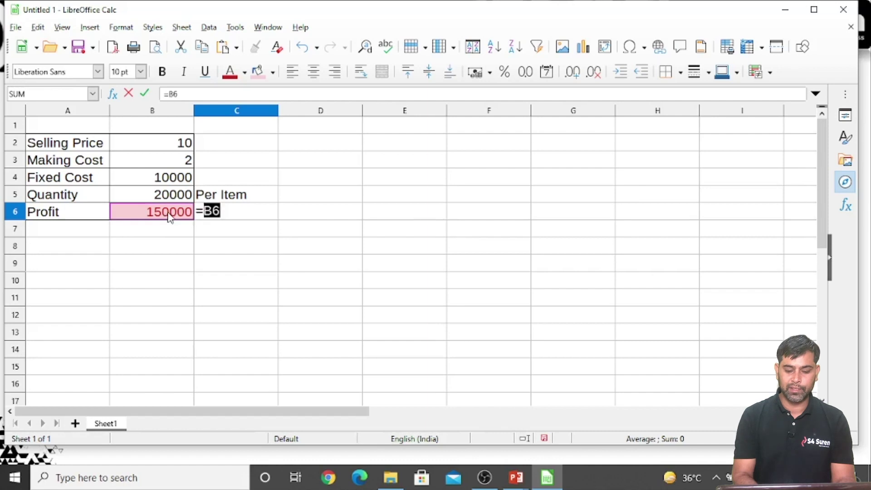
{"action": "type", "text": "/"}
{"action": "left_click", "coordinate": [163, 196]}
{"action": "key", "text": "Return"}
{"action": "key", "text": "Up"}
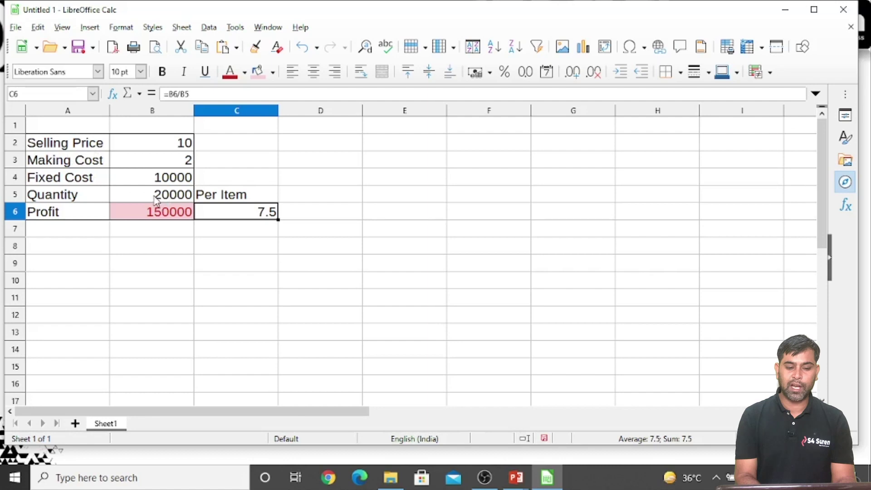
Step: Test the per-item profit by entering a Quantity of 200 and then 600 in cell B5
{"action": "left_click", "coordinate": [159, 196]}
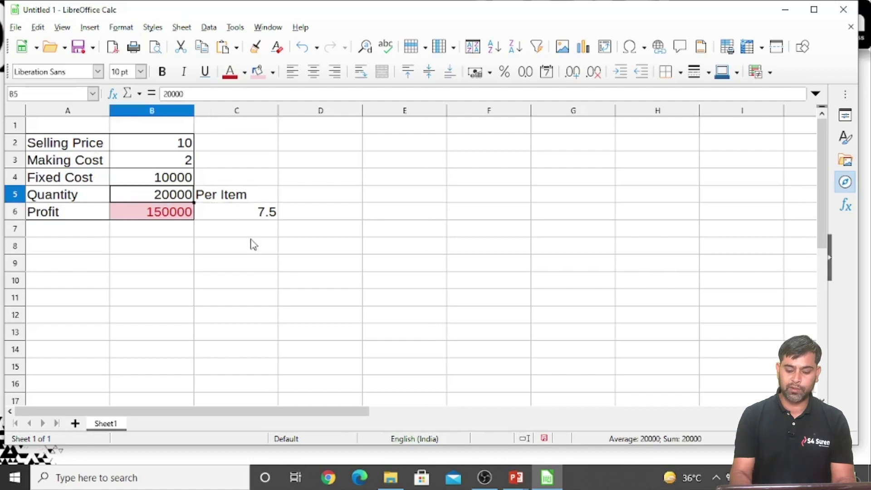
{"action": "type", "text": "200"}
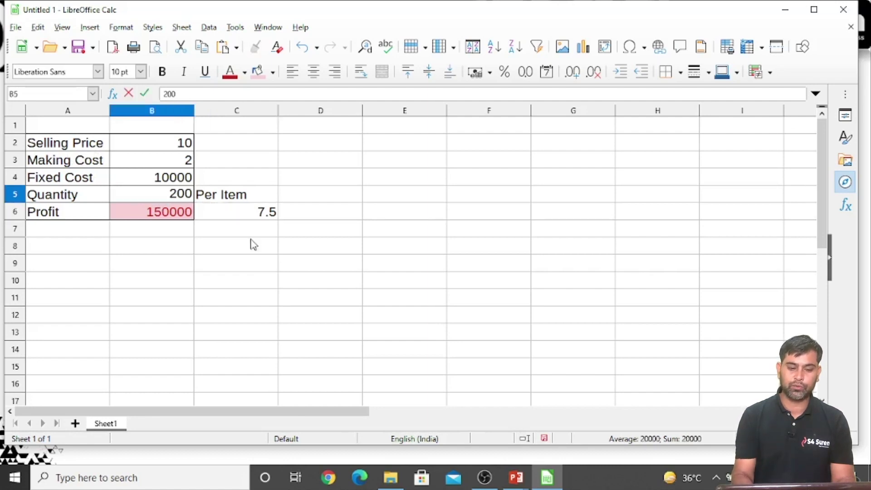
{"action": "key", "text": "Return"}
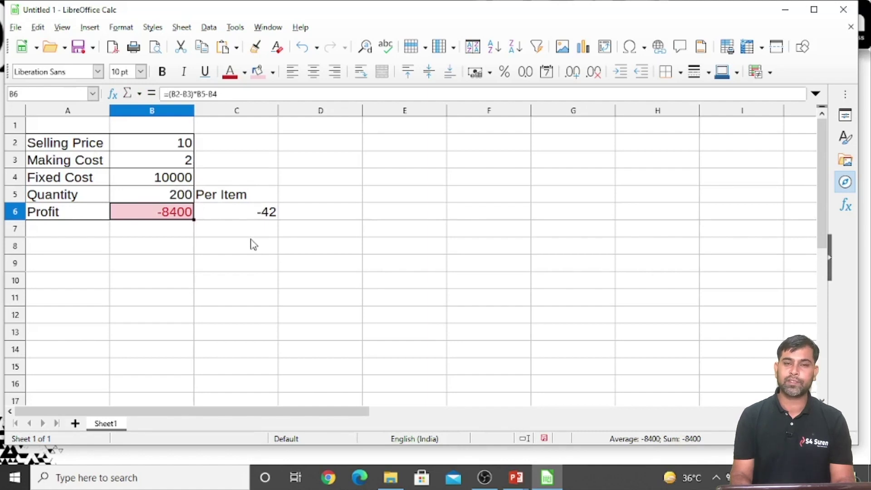
{"action": "left_click", "coordinate": [169, 183]}
{"action": "left_click", "coordinate": [168, 199]}
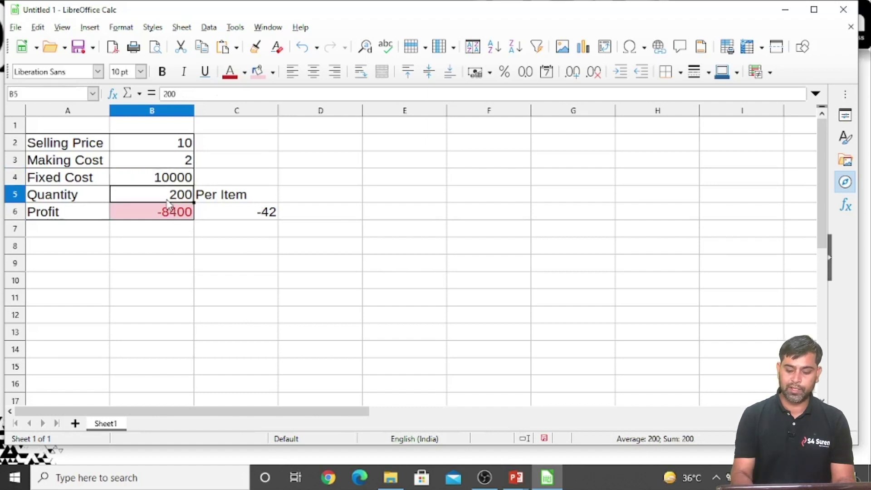
{"action": "type", "text": "600"}
{"action": "key", "text": "Return"}
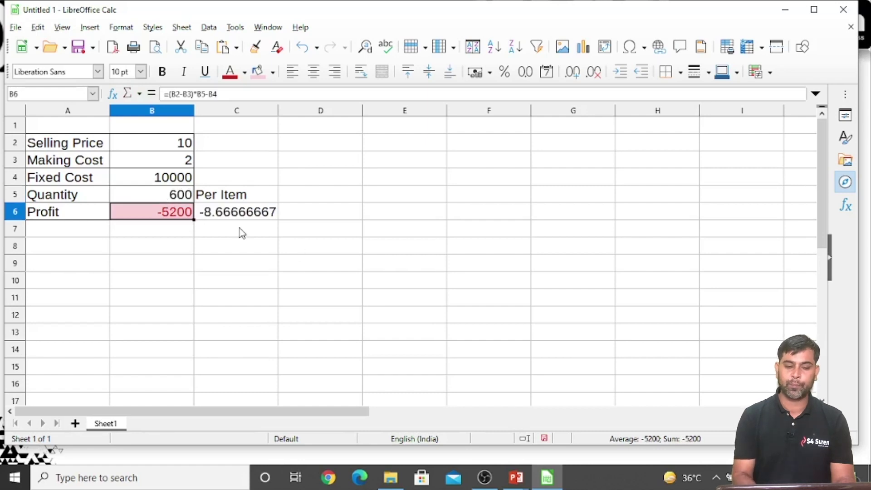
Step: Test the per-item profit with larger Quantity values in cell B5, entering 1000 and then 1500
{"action": "key", "text": "Up"}
{"action": "type", "text": "1000"}
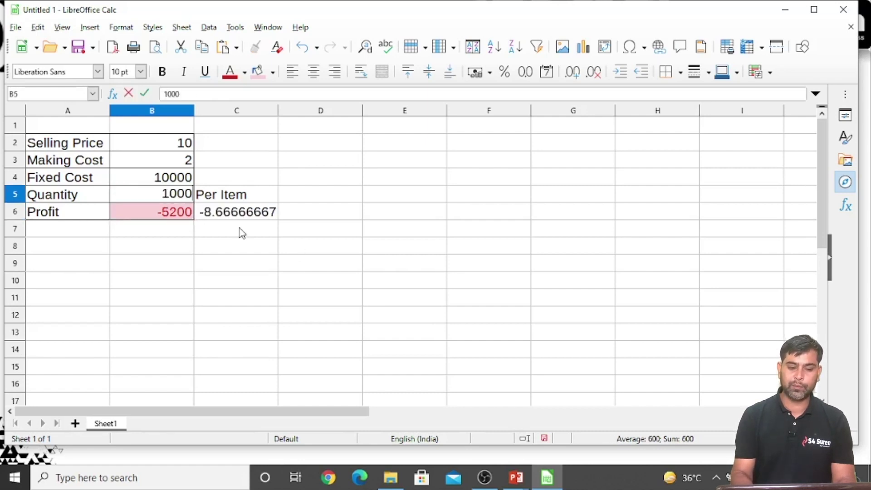
{"action": "key", "text": "Return"}
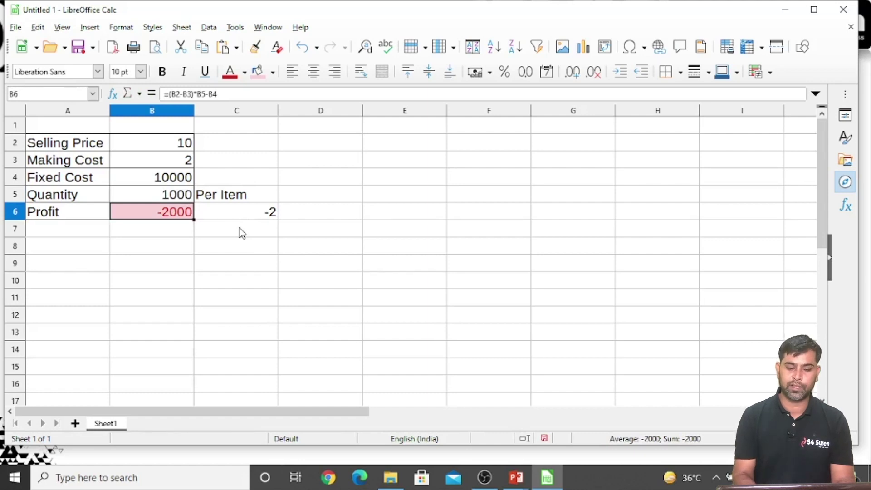
{"action": "key", "text": "Up"}
{"action": "type", "text": "1500"}
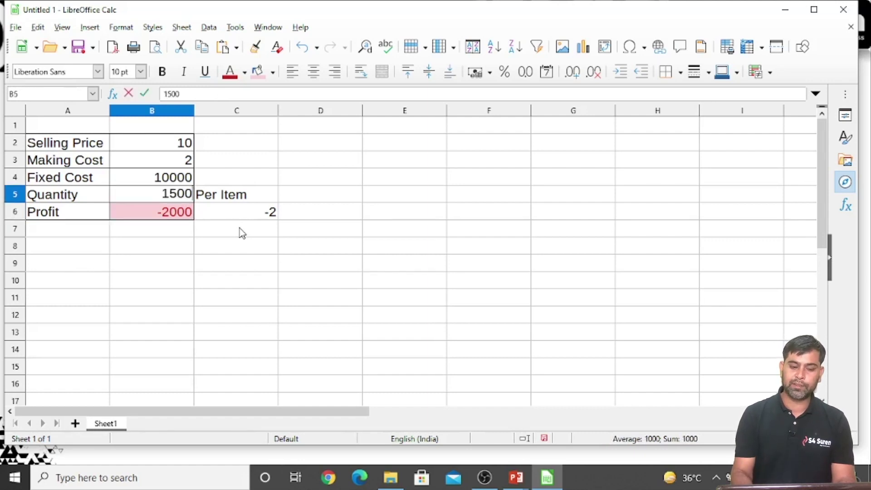
{"action": "key", "text": "Return"}
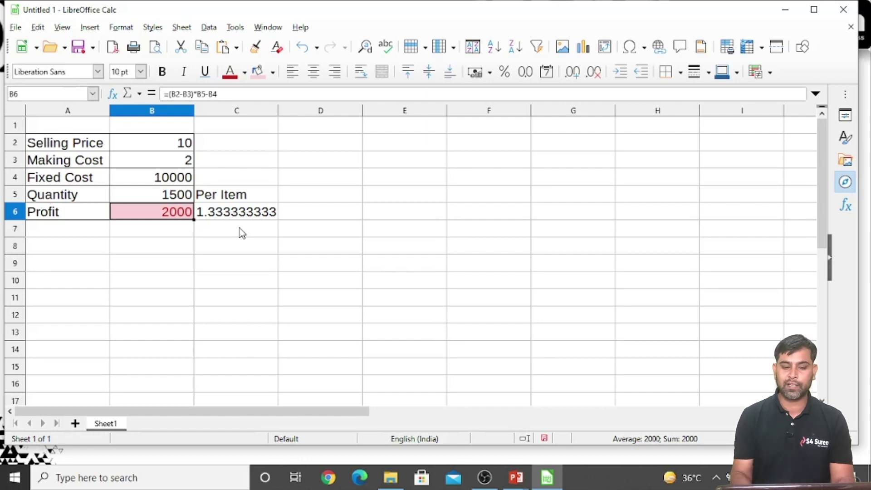
Step: Test the per-item profit with a Quantity of 50000 in cell B5
{"action": "key", "text": "Up"}
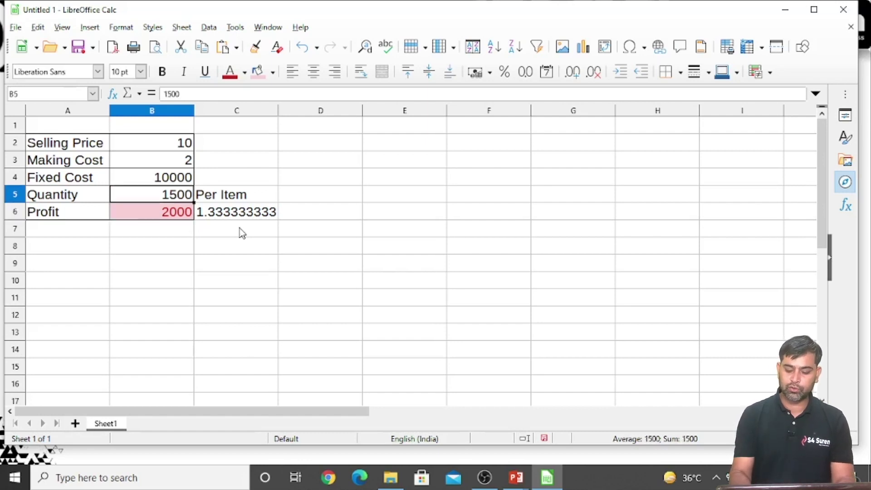
{"action": "type", "text": "50000"}
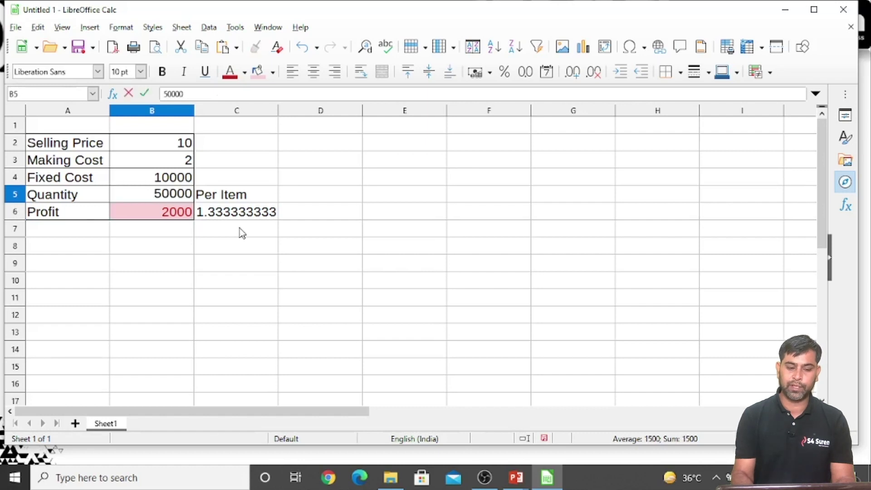
{"action": "key", "text": "Return"}
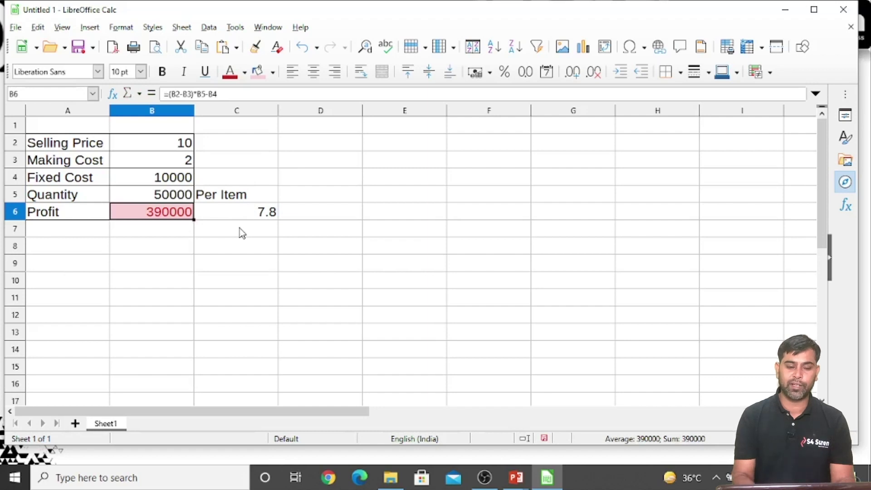
Step: Examine the Quantity in B5, the total Profit in B6 and the per-item profit in C6
{"action": "key", "text": "Up"}
{"action": "left_click", "coordinate": [164, 255]}
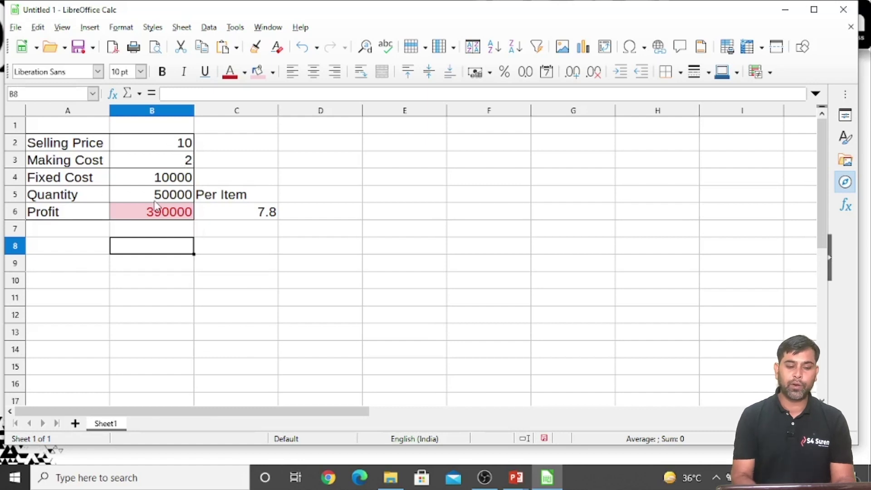
{"action": "key", "text": "Up"}
{"action": "key", "text": "Up"}
{"action": "key", "text": "Up"}
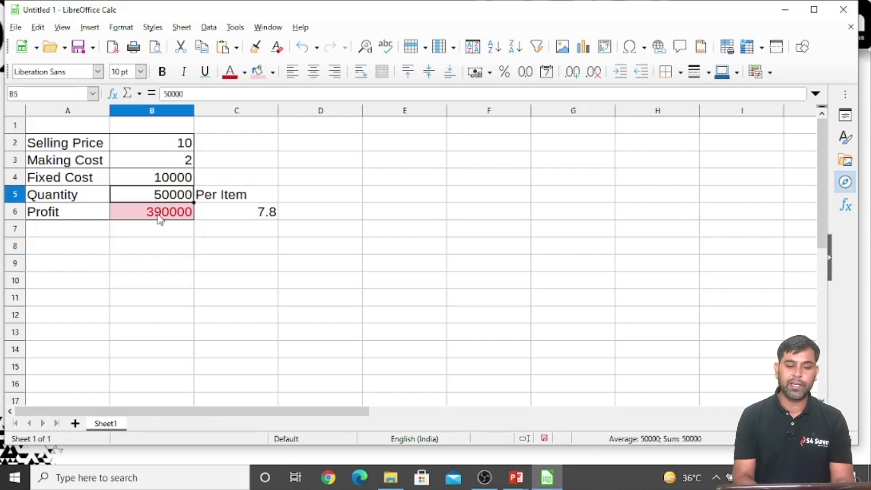
{"action": "left_click", "coordinate": [158, 215]}
{"action": "left_click", "coordinate": [163, 202]}
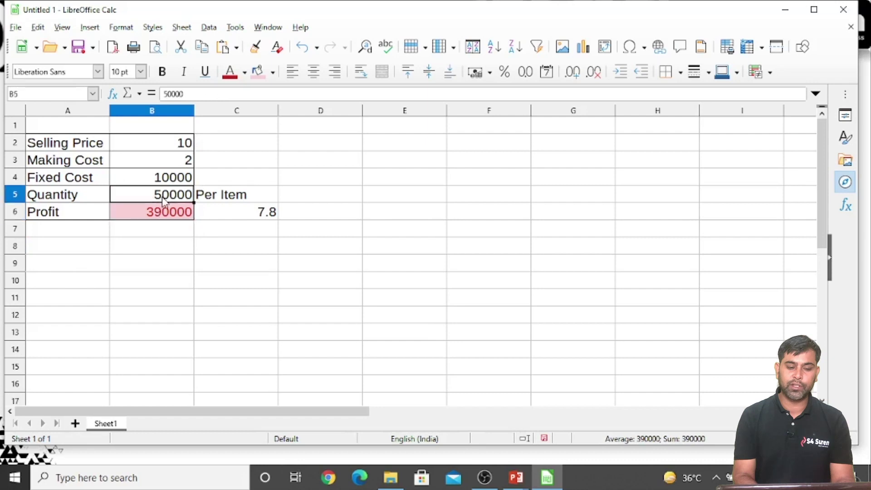
{"action": "left_click", "coordinate": [252, 218]}
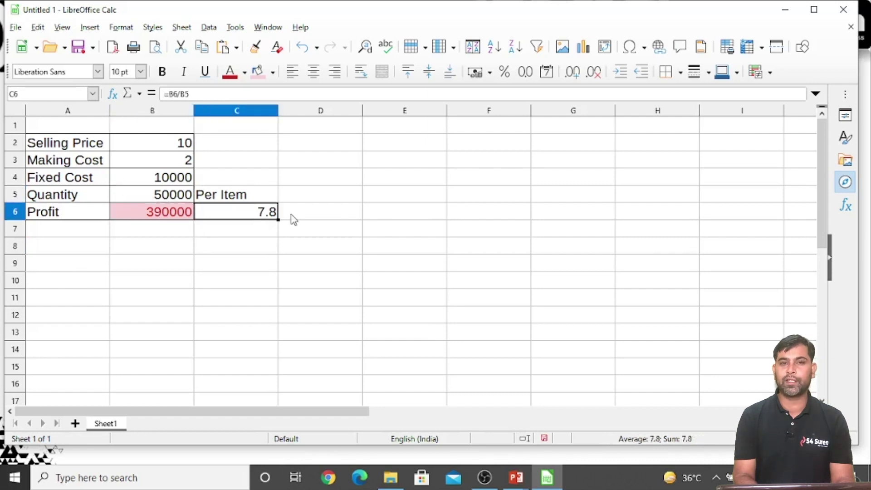
{"action": "scroll", "coordinate": [292, 185], "scroll_direction": "down", "scroll_amount": 1}
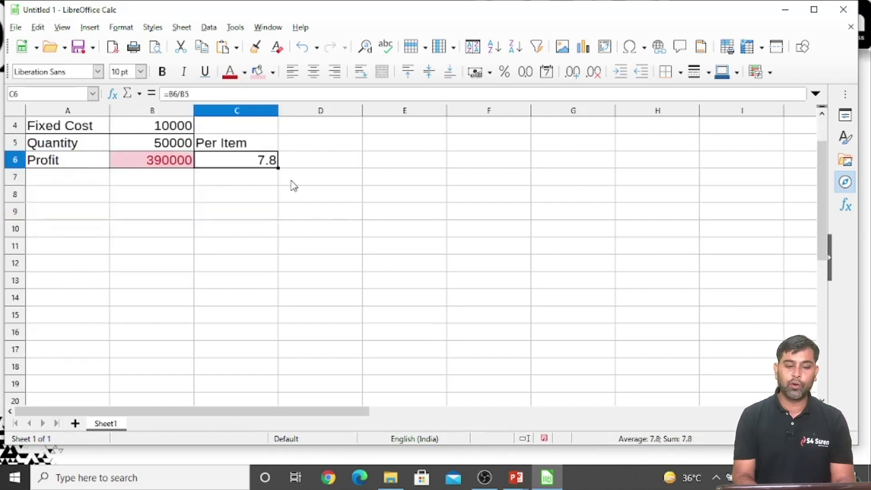
{"action": "scroll", "coordinate": [189, 175], "scroll_direction": "up", "scroll_amount": 1}
{"action": "left_click", "coordinate": [154, 194]}
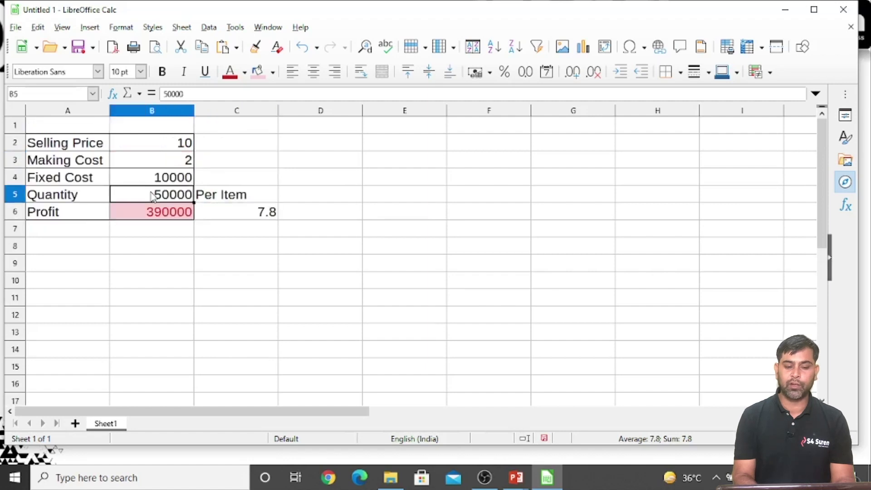
Step: Enter the heading "Net Qty" in cell E1
{"action": "left_click", "coordinate": [434, 131]}
{"action": "type", "text": "N"}
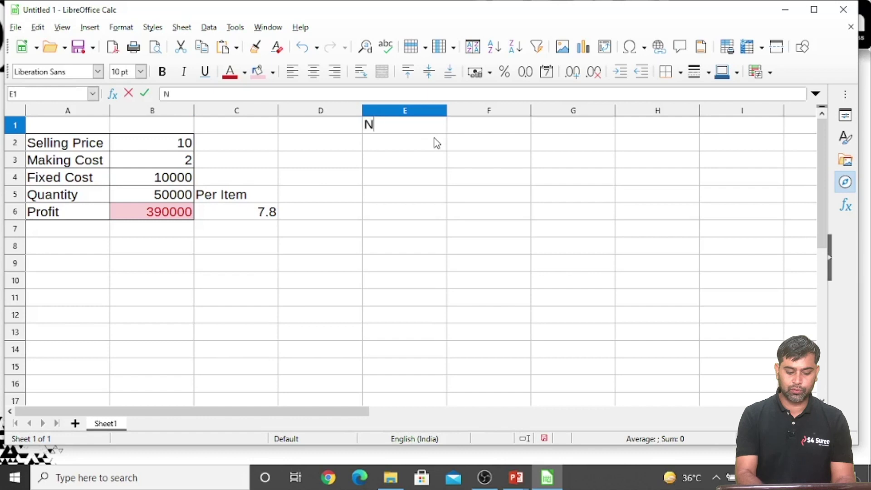
{"action": "type", "text": "et Qty"}
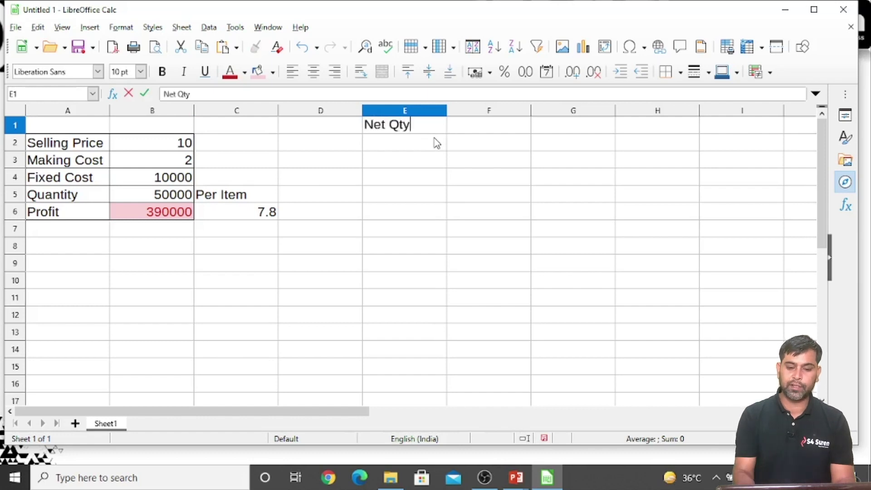
{"action": "key", "text": "Return"}
Step: Replace the heading in cell E1 with "Quantity"
{"action": "key", "text": "Up"}
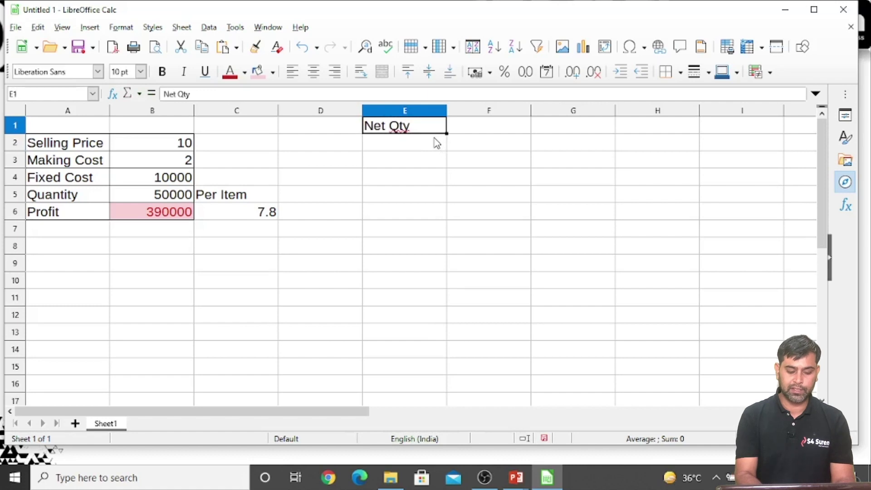
{"action": "type", "text": "Quantity"}
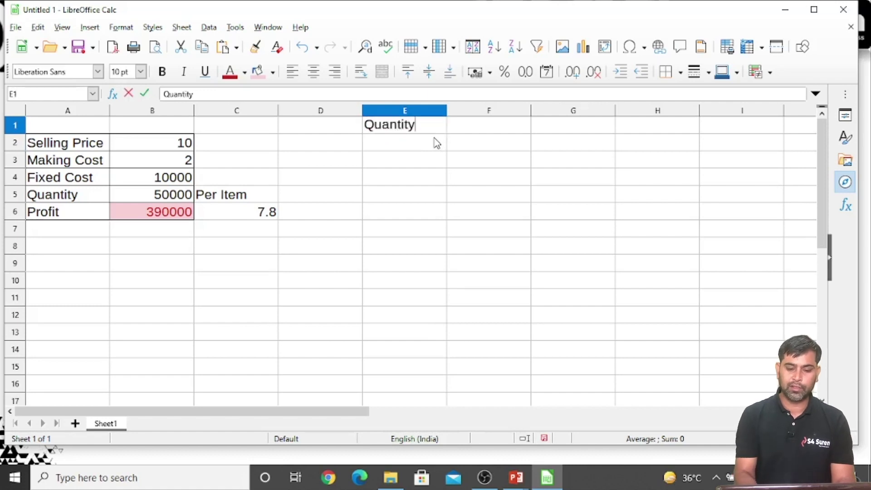
{"action": "key", "text": "Return"}
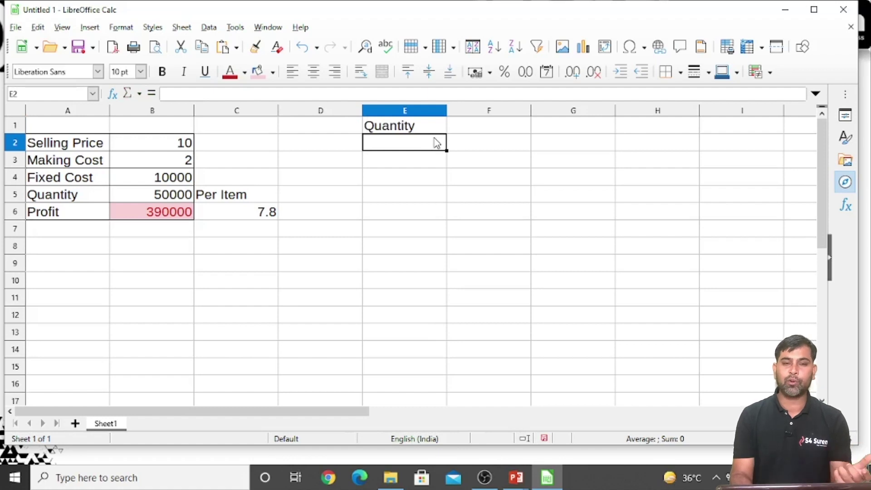
Step: Fill cells E2 to E6 under the Quantity heading with 1000, 2000, 3000, 4000 and 5000
{"action": "type", "text": "1000"}
{"action": "key", "text": "Return"}
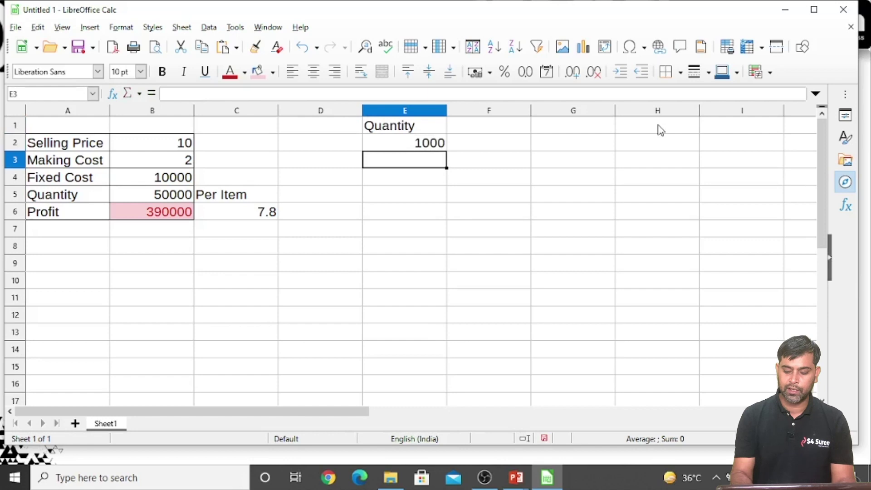
{"action": "type", "text": "2000"}
{"action": "key", "text": "Return"}
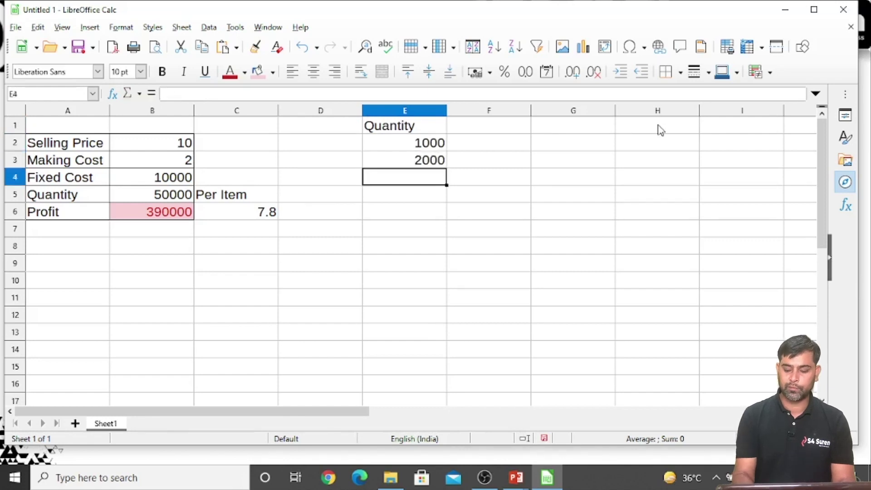
{"action": "type", "text": "3000"}
{"action": "key", "text": "Return"}
{"action": "type", "text": "4"}
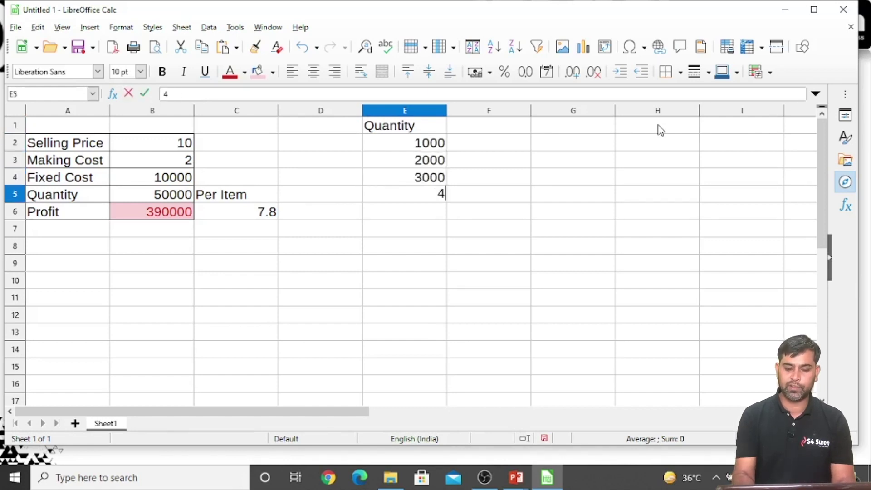
{"action": "type", "text": "000"}
{"action": "key", "text": "Return"}
{"action": "type", "text": "5000"}
{"action": "key", "text": "Return"}
Step: Continue the Quantity list in cells E7 to E10 with 10000, 20000, 50000 and 100000
{"action": "type", "text": "10000"}
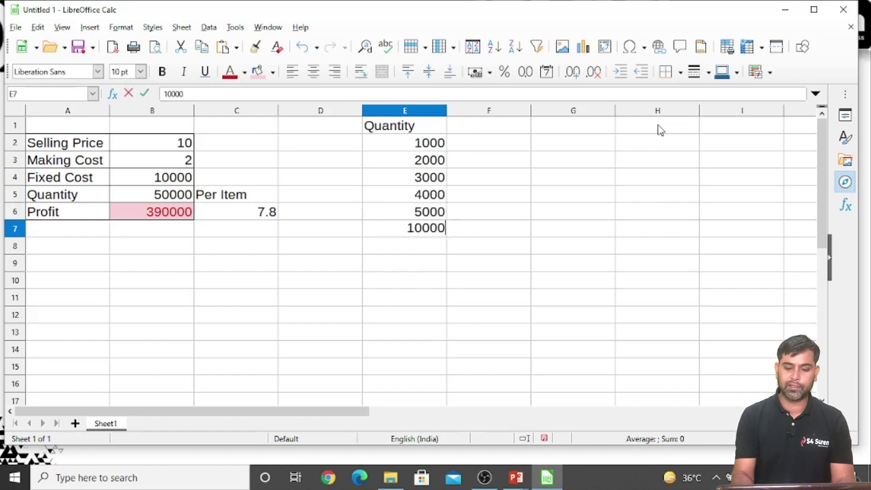
{"action": "key", "text": "Return"}
{"action": "type", "text": "20000"}
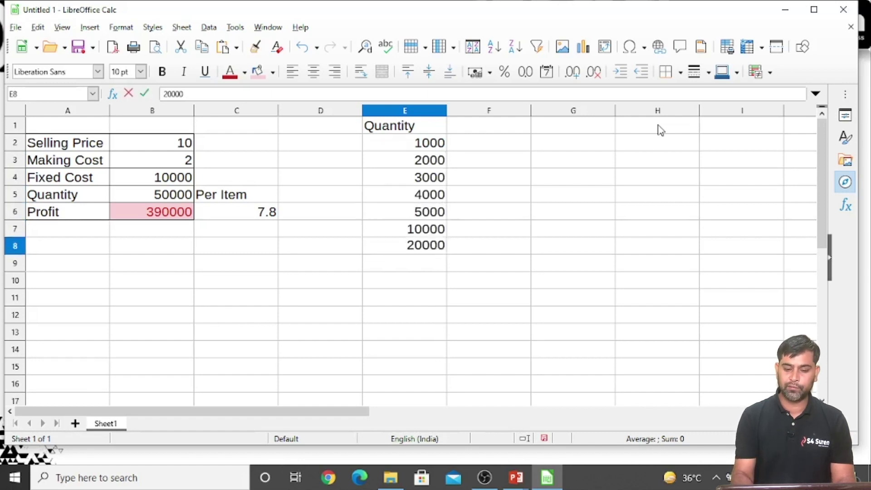
{"action": "key", "text": "Return"}
{"action": "type", "text": "50000"}
{"action": "key", "text": "Return"}
{"action": "type", "text": "100000"}
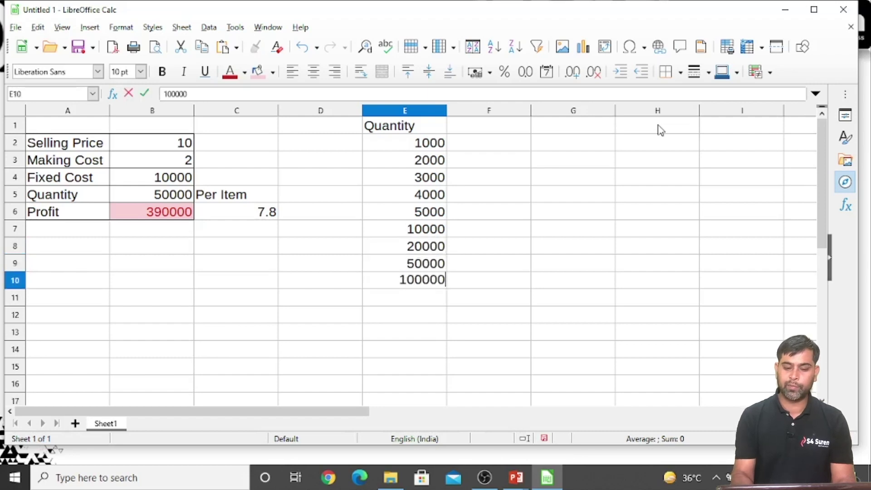
{"action": "key", "text": "Return"}
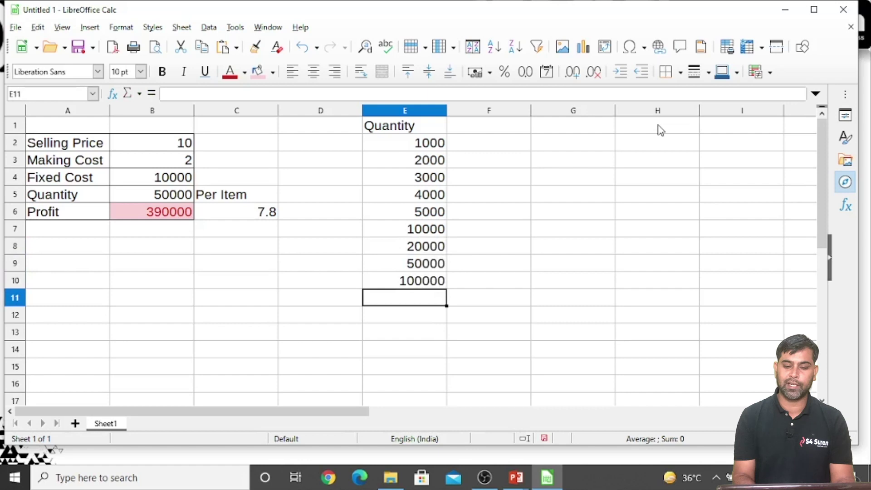
{"action": "key", "text": "Up"}
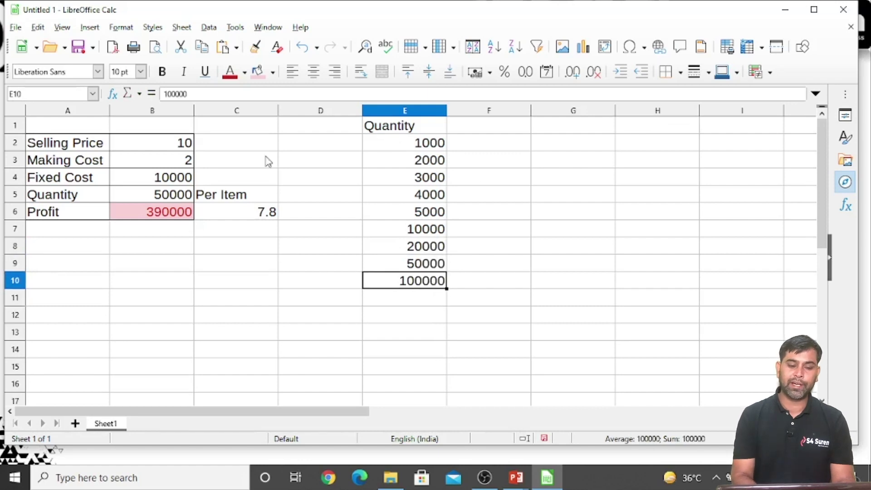
Step: Select the range E1:F10, covering the quantities and the empty column beside them, and open Multiple Operations for it
{"action": "left_click", "coordinate": [415, 132]}
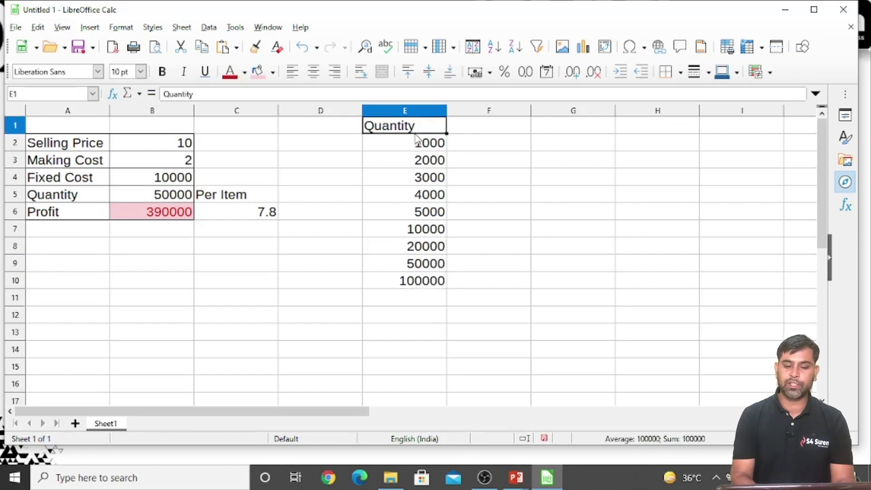
{"action": "key", "text": "shift+Right"}
{"action": "key", "text": "shift+Down"}
{"action": "key", "text": "shift+Down"}
{"action": "key", "text": "shift+Down"}
{"action": "key", "text": "shift+Down"}
{"action": "key", "text": "shift+Down"}
{"action": "key", "text": "shift+Down"}
{"action": "key", "text": "shift+Down"}
{"action": "key", "text": "shift+Down"}
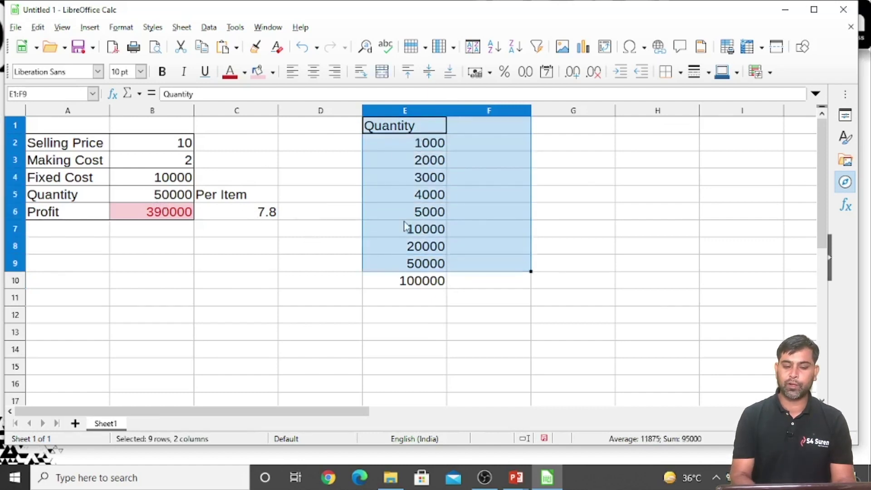
{"action": "key", "text": "shift+Down"}
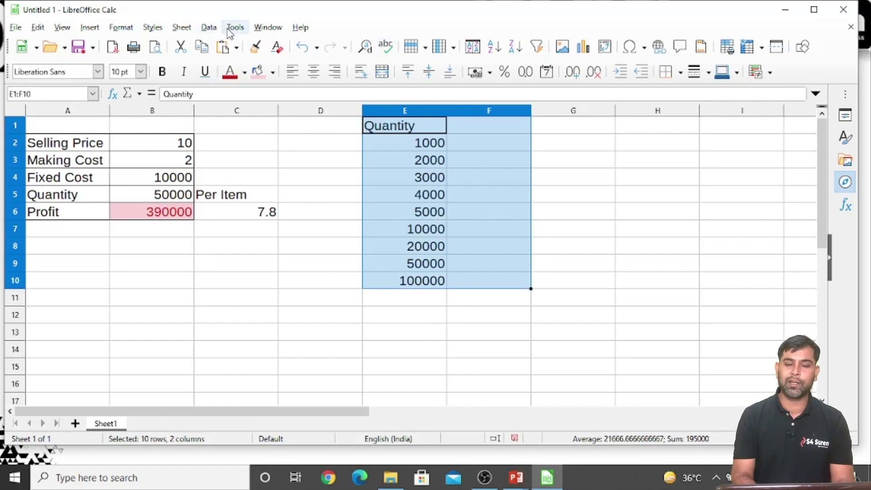
{"action": "left_click", "coordinate": [210, 28]}
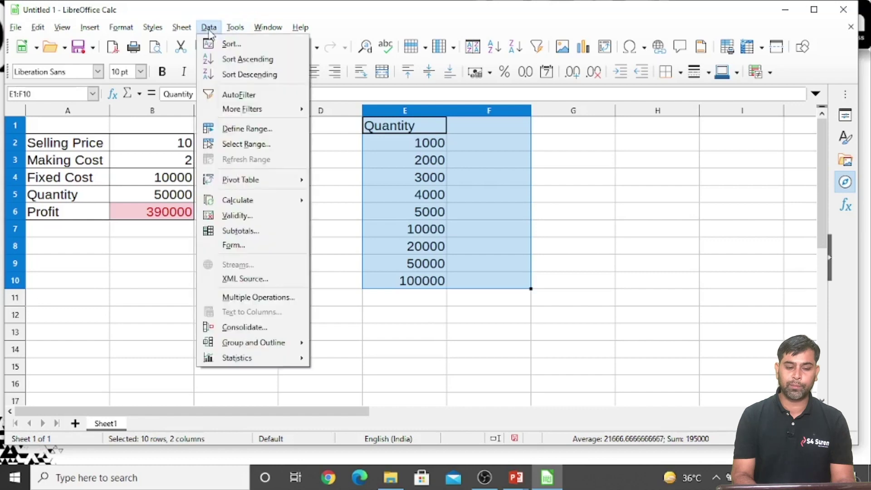
{"action": "left_click", "coordinate": [252, 298]}
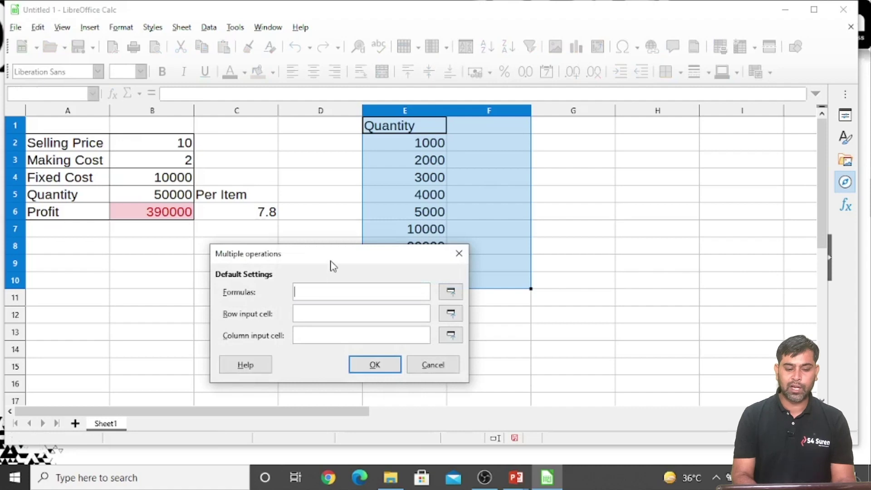
Step: Set the Multiple Operations formula reference to the Profit cell $B$6, keeping the dialog clear of the source data
{"action": "left_click_drag", "start_coordinate": [333, 266], "coordinate": [383, 231]}
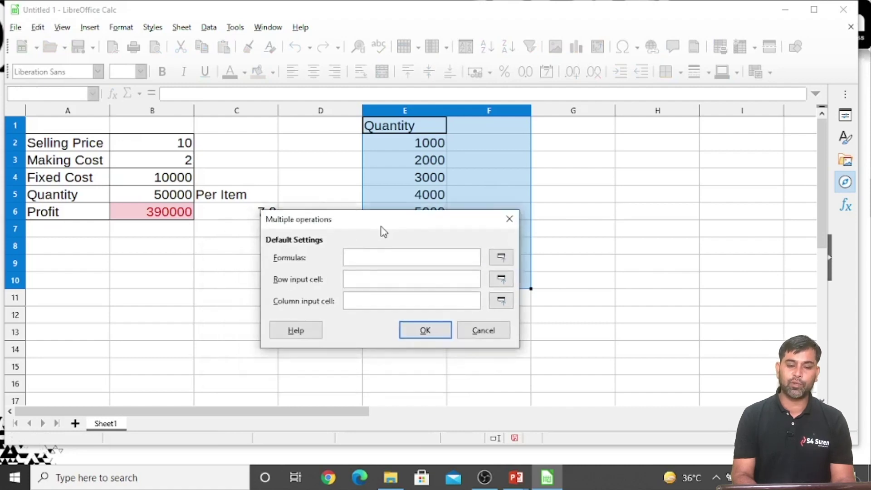
{"action": "left_click", "coordinate": [383, 251]}
{"action": "left_click_drag", "start_coordinate": [369, 223], "coordinate": [567, 151]}
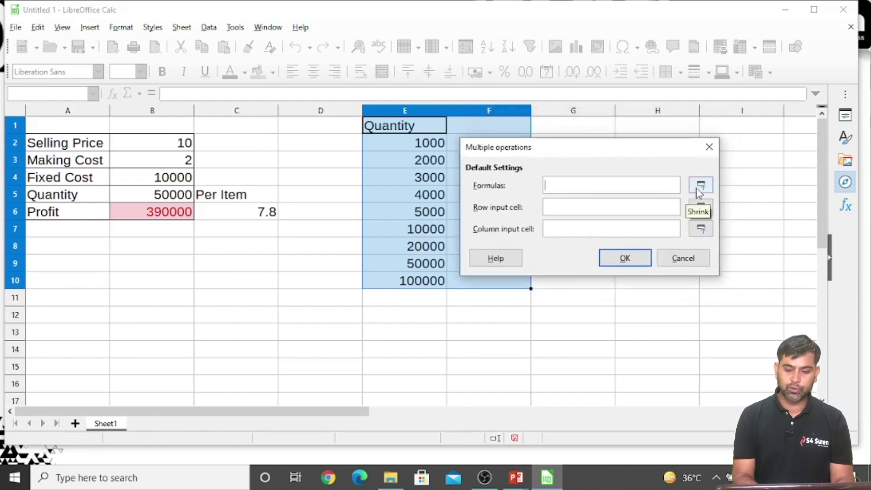
{"action": "left_click", "coordinate": [699, 186]}
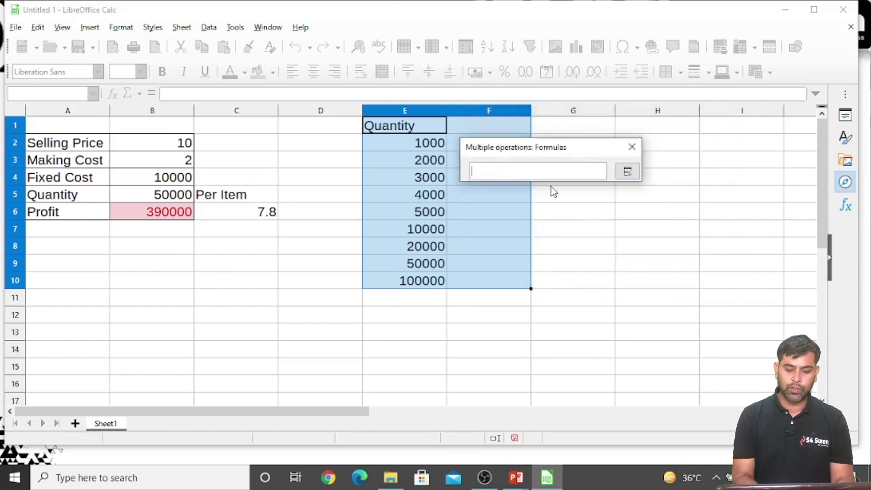
{"action": "left_click", "coordinate": [146, 208]}
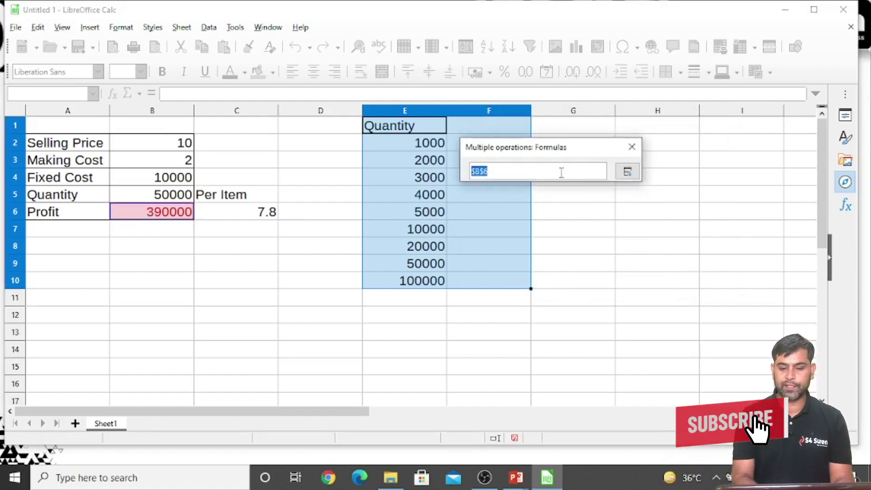
{"action": "left_click", "coordinate": [627, 172]}
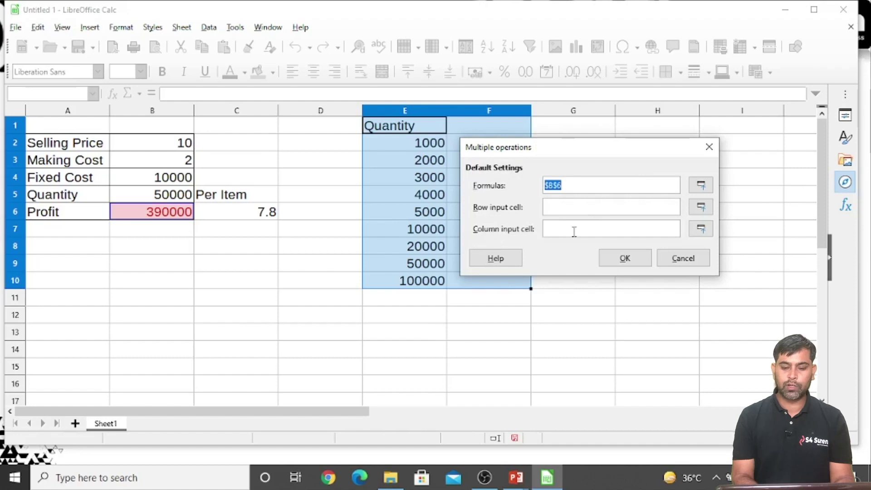
Step: Set the column input cell to the Quantity cell $B$5 and apply Multiple Operations to the selected range
{"action": "left_click", "coordinate": [701, 229]}
{"action": "left_click", "coordinate": [186, 194]}
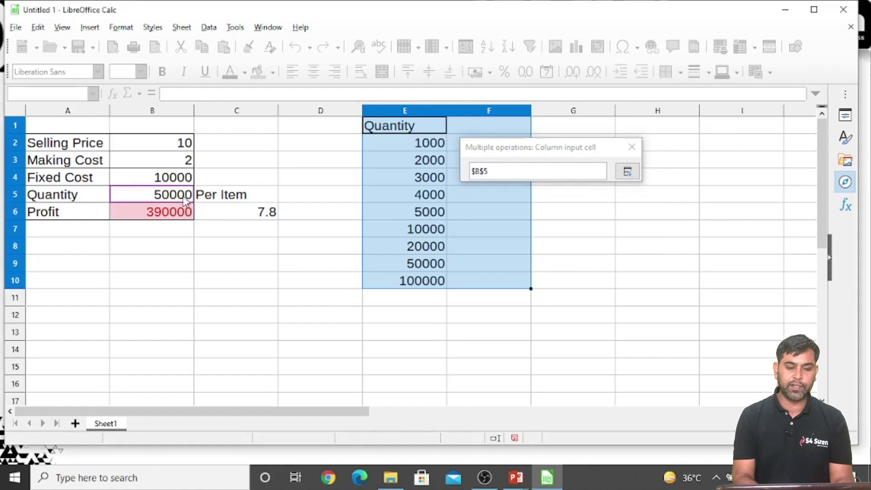
{"action": "left_click", "coordinate": [627, 171]}
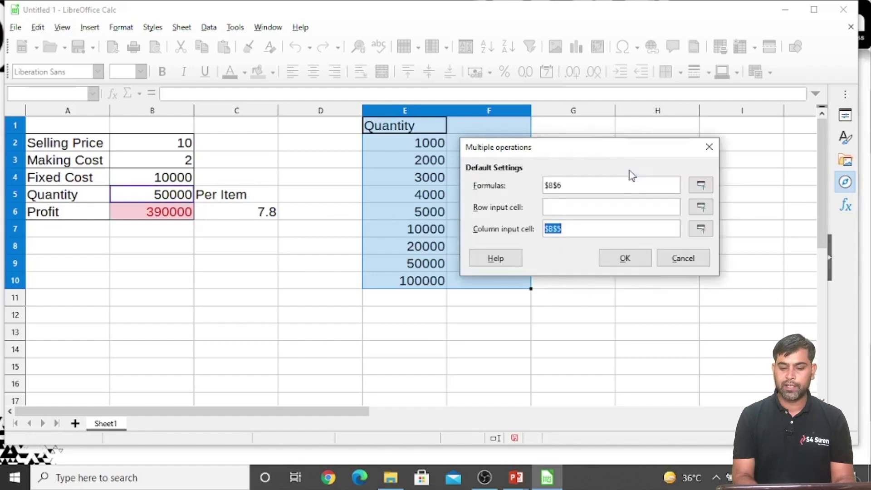
{"action": "left_click", "coordinate": [624, 258]}
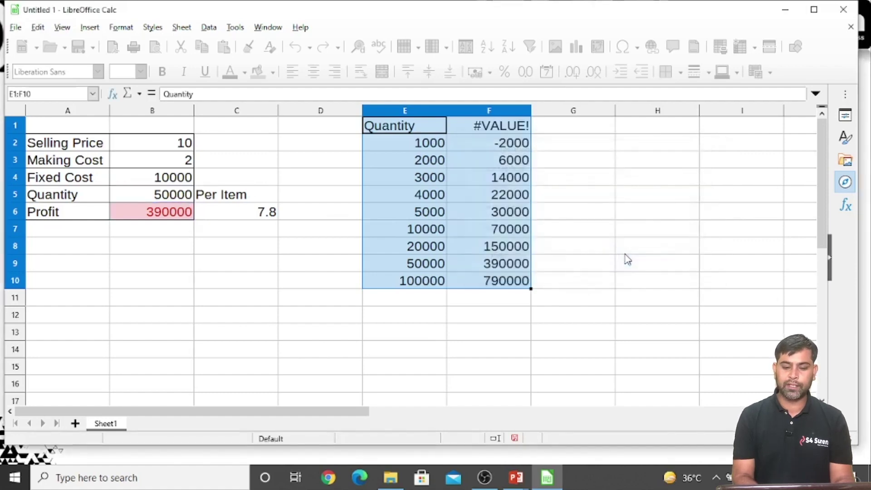
Step: Replace the error in cell F1 with the header "Net Profit"
{"action": "left_click", "coordinate": [429, 146]}
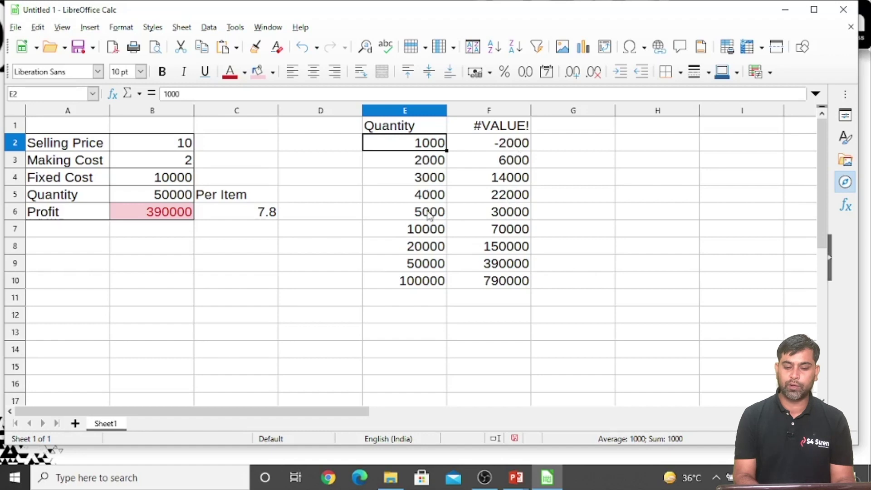
{"action": "left_click", "coordinate": [488, 130]}
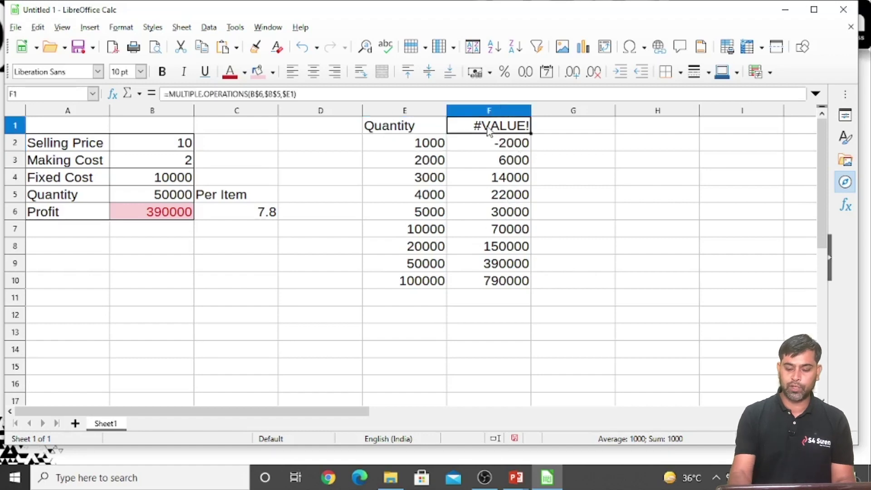
{"action": "key", "text": "Delete"}
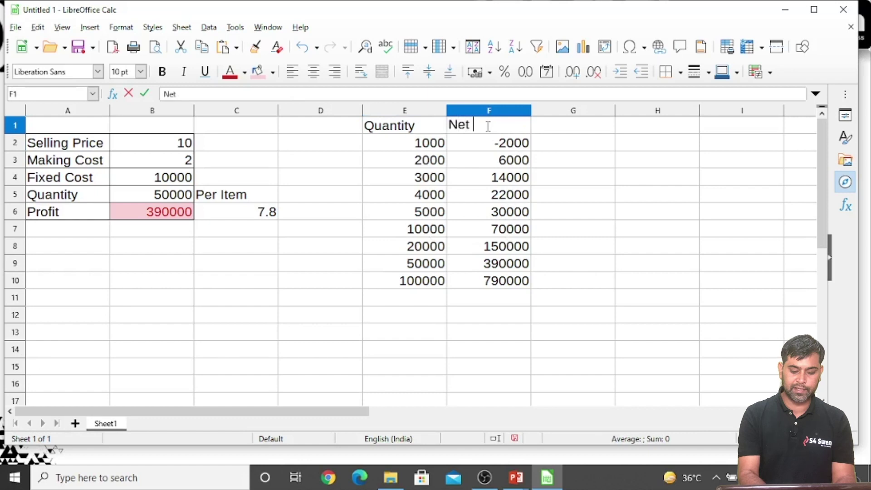
{"action": "type", "text": "Profit"}
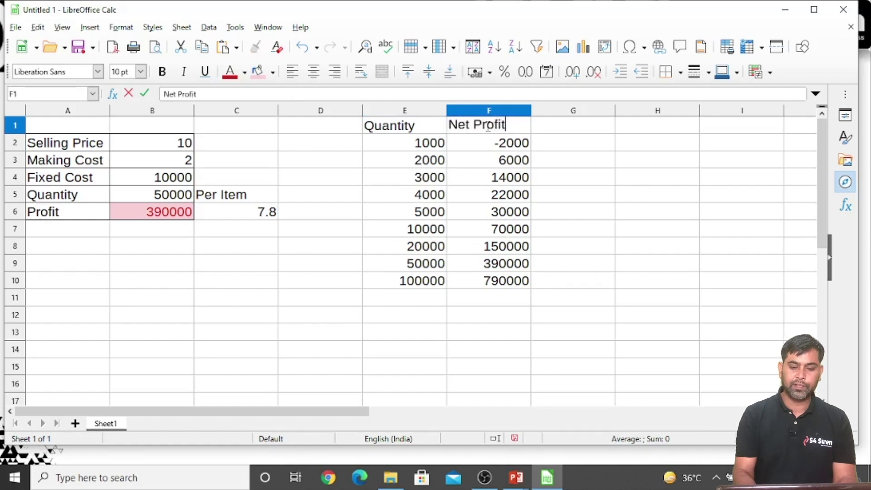
{"action": "key", "text": "Return"}
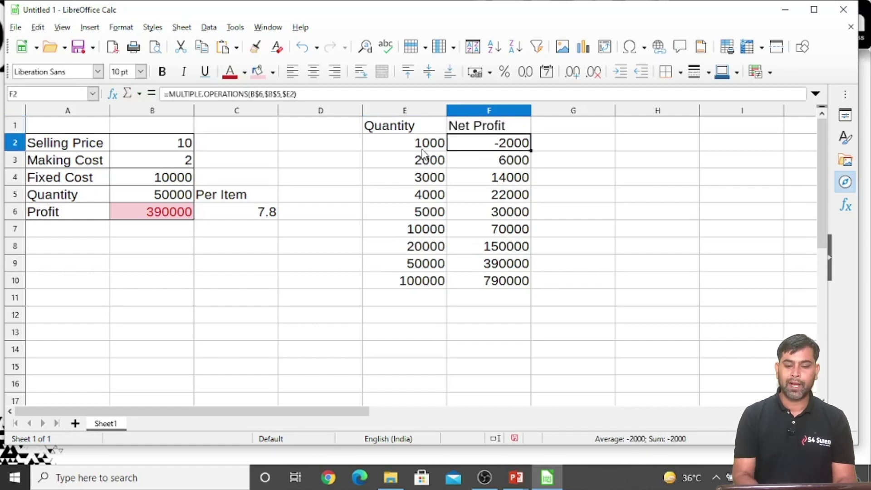
Step: Review the Multiple Operations results beside the quantities, down to the 100000 row
{"action": "key", "text": "Left"}
{"action": "key", "text": "Down"}
{"action": "key", "text": "Down"}
{"action": "key", "text": "Down"}
{"action": "key", "text": "Down"}
{"action": "key", "text": "Down"}
{"action": "key", "text": "Down"}
{"action": "key", "text": "Right"}
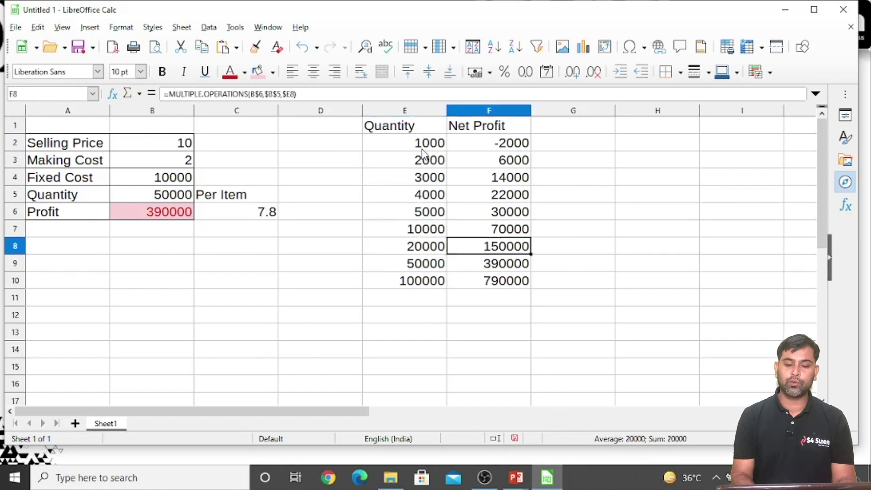
{"action": "key", "text": "Down"}
{"action": "key", "text": "Down"}
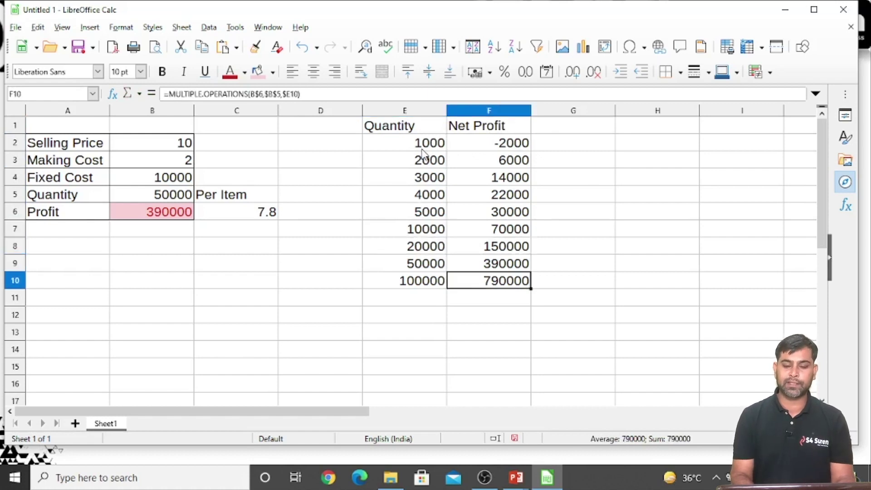
Step: Add the header "Per Item" in cell G1, beside the Net Profit header
{"action": "key", "text": "Right"}
{"action": "key", "text": "Up"}
{"action": "key", "text": "Up"}
{"action": "key", "text": "Up"}
{"action": "key", "text": "Up"}
{"action": "key", "text": "Up"}
{"action": "key", "text": "Up"}
{"action": "key", "text": "Up"}
{"action": "key", "text": "Up"}
{"action": "key", "text": "Up"}
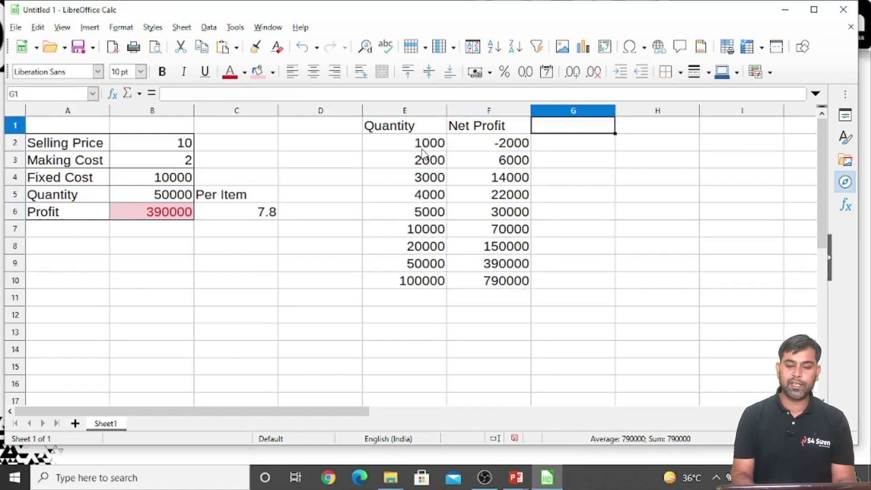
{"action": "type", "text": "Per Item"}
{"action": "key", "text": "Return"}
Step: Clear the calculated profits from cells F2 to F10, keeping the Net Profit header
{"action": "key", "text": "Left"}
{"action": "key", "text": "shift+Down"}
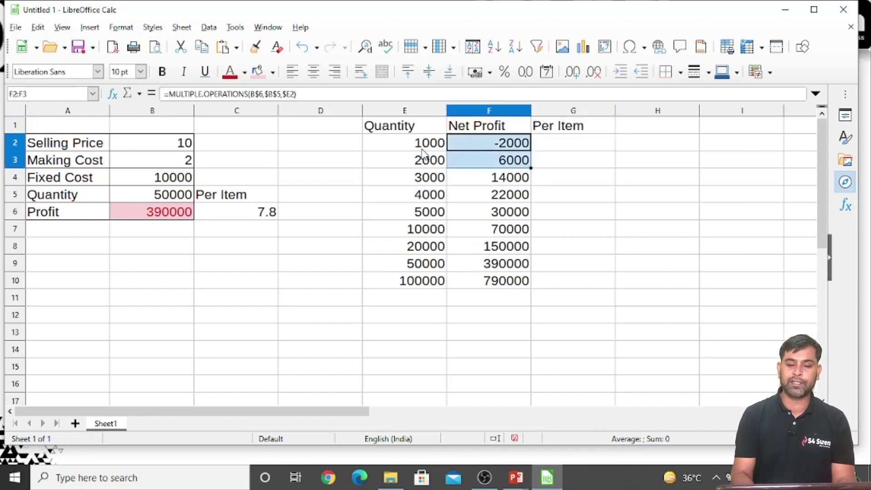
{"action": "key", "text": "shift+Down"}
{"action": "key", "text": "shift+Down"}
{"action": "key", "text": "shift+Down"}
{"action": "key", "text": "shift+Down"}
{"action": "key", "text": "shift+Down"}
{"action": "key", "text": "shift+Down"}
{"action": "key", "text": "shift+Down"}
{"action": "key", "text": "Delete"}
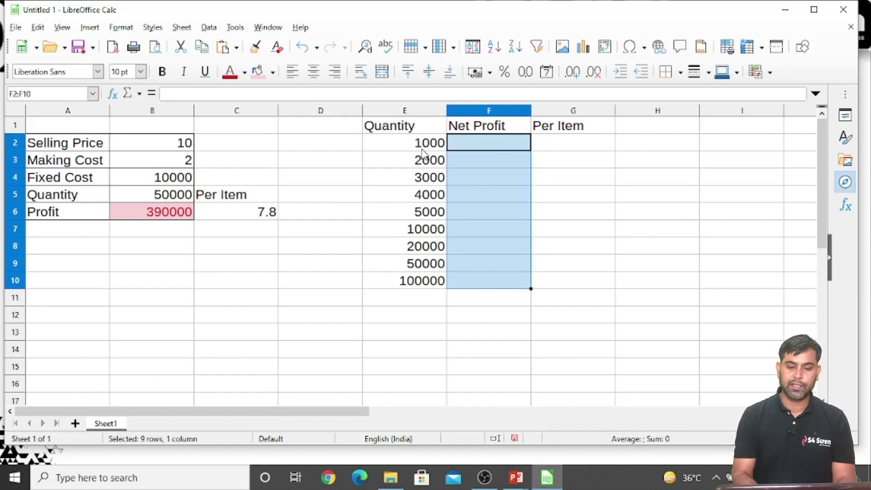
Step: Select the range E1:G10, covering the quantities and both result columns, and open Multiple Operations for it
{"action": "left_click", "coordinate": [576, 198]}
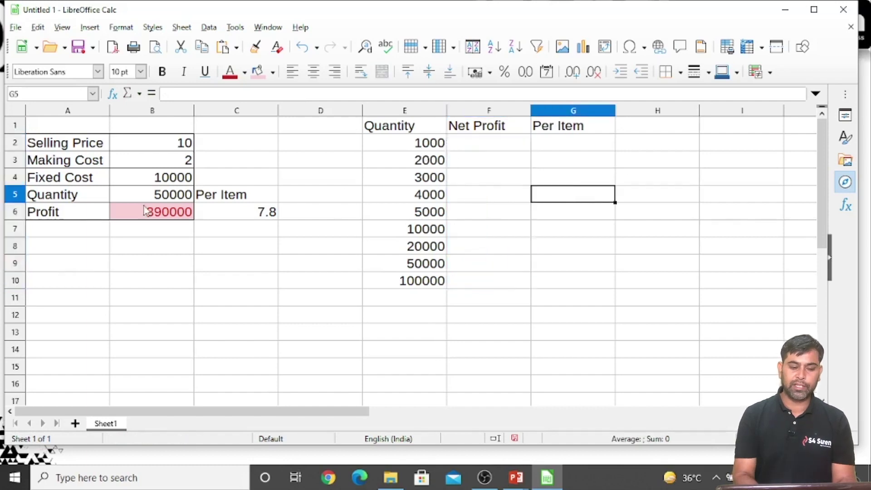
{"action": "left_click", "coordinate": [153, 219]}
{"action": "left_click", "coordinate": [258, 218]}
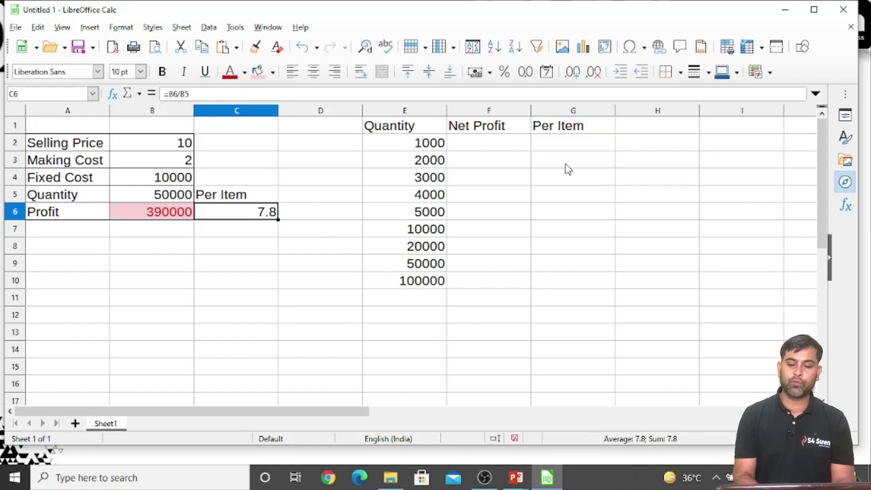
{"action": "left_click", "coordinate": [408, 130]}
{"action": "key", "text": "Right"}
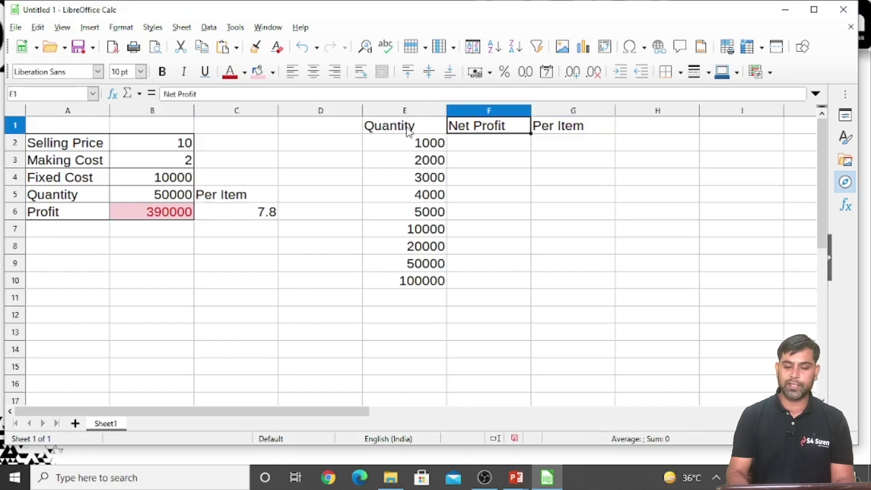
{"action": "key", "text": "shift+Right"}
{"action": "left_click", "coordinate": [408, 130]}
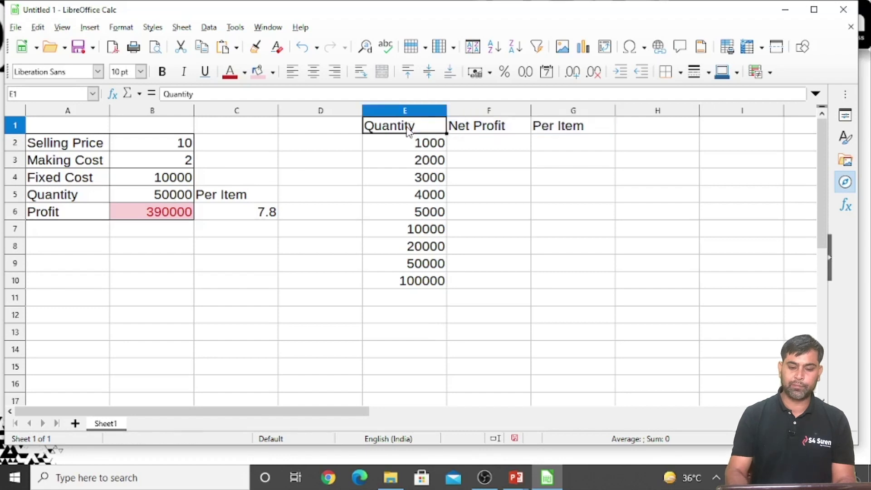
{"action": "key", "text": "shift+Right"}
{"action": "key", "text": "shift+Right"}
{"action": "key", "text": "shift+Down"}
{"action": "key", "text": "shift+Down"}
{"action": "key", "text": "shift+Down"}
{"action": "key", "text": "shift+Down"}
{"action": "key", "text": "shift+Down"}
{"action": "key", "text": "shift+Down"}
{"action": "key", "text": "shift+Down"}
{"action": "key", "text": "shift+Down"}
{"action": "key", "text": "shift+Down"}
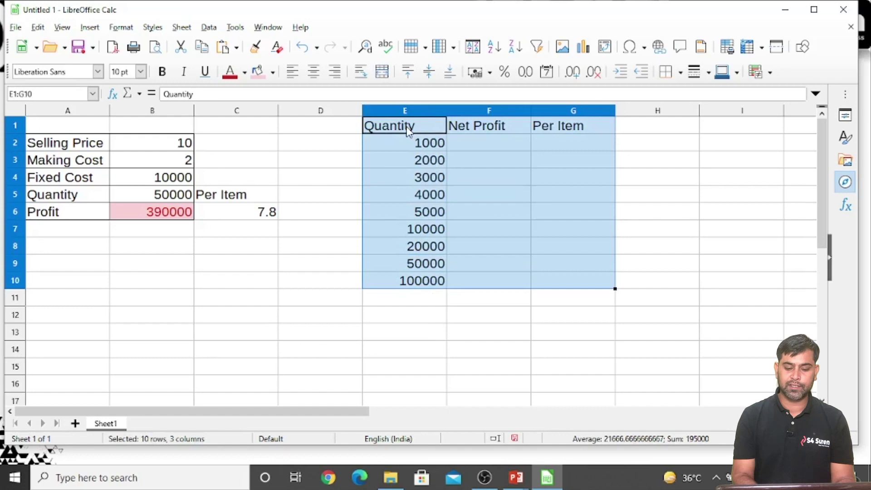
{"action": "left_click", "coordinate": [208, 28]}
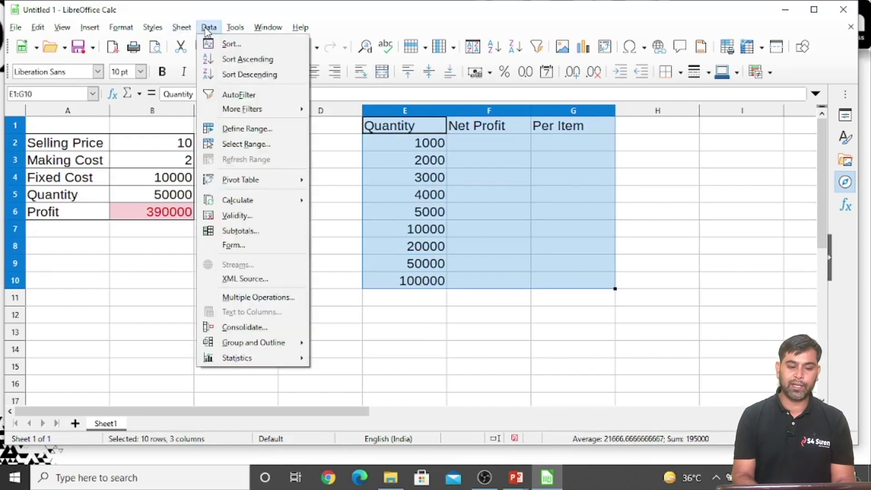
{"action": "left_click", "coordinate": [237, 298]}
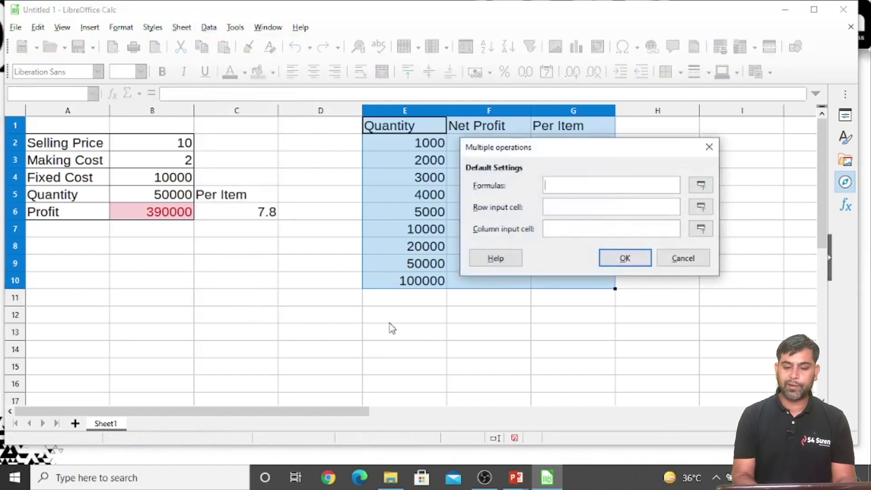
Step: Set the Multiple Operations formula reference to $B$6:$C$6, covering the Profit and per-item formulas
{"action": "left_click", "coordinate": [702, 186]}
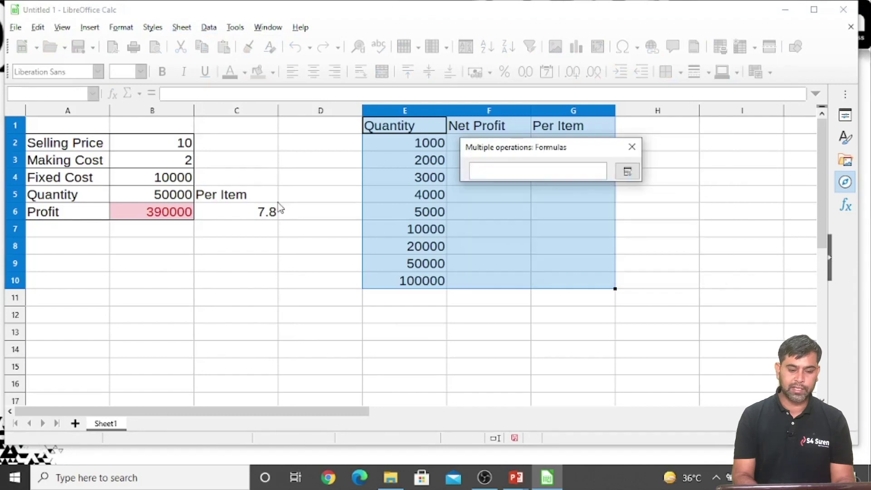
{"action": "left_click_drag", "start_coordinate": [139, 216], "coordinate": [223, 220]}
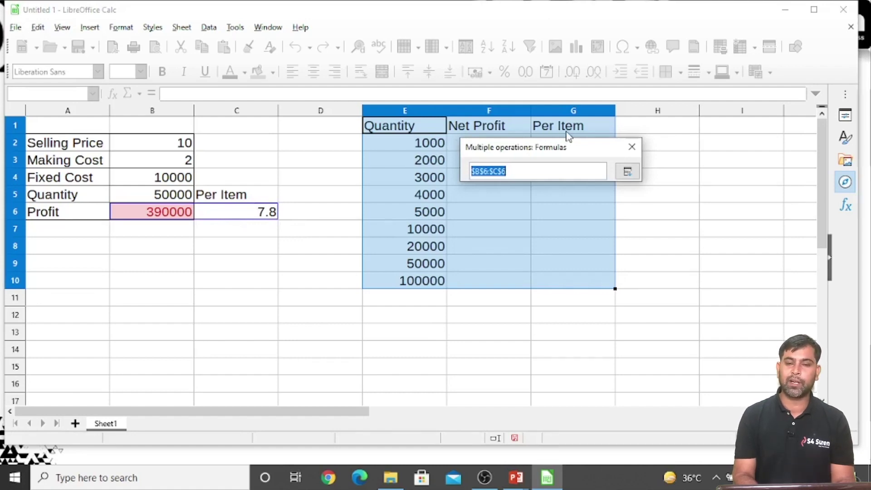
{"action": "left_click", "coordinate": [626, 173]}
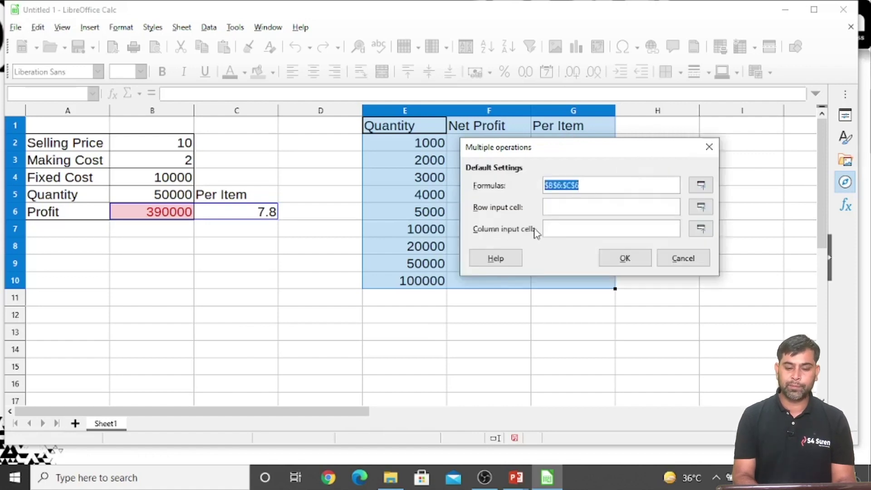
Step: Set the column input cell to the Quantity cell $B$5 and apply Multiple Operations to the selected range
{"action": "left_click", "coordinate": [566, 227]}
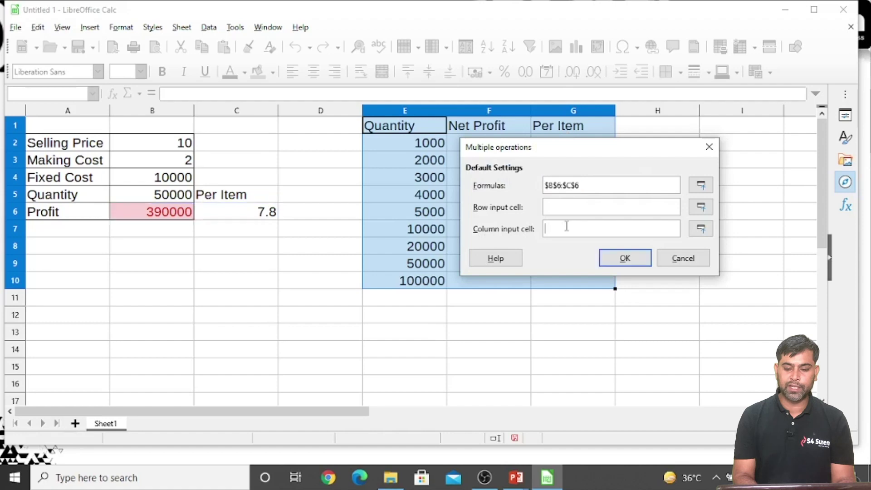
{"action": "left_click", "coordinate": [700, 229]}
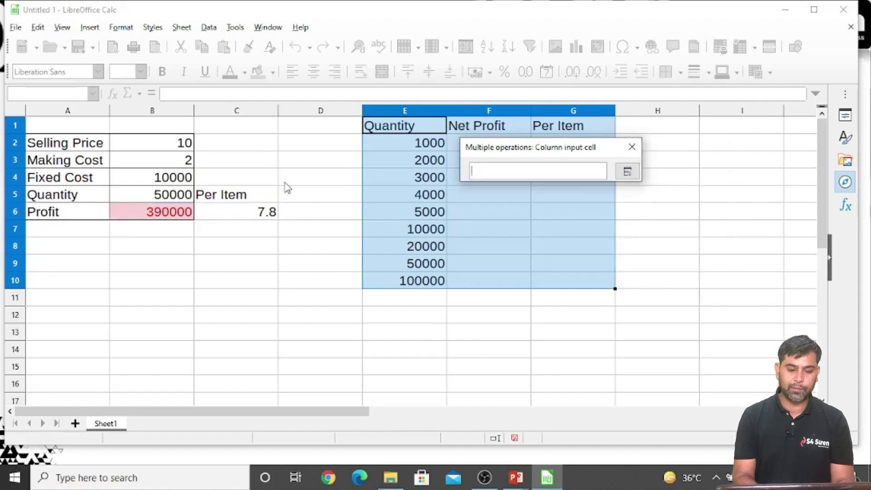
{"action": "left_click", "coordinate": [157, 198]}
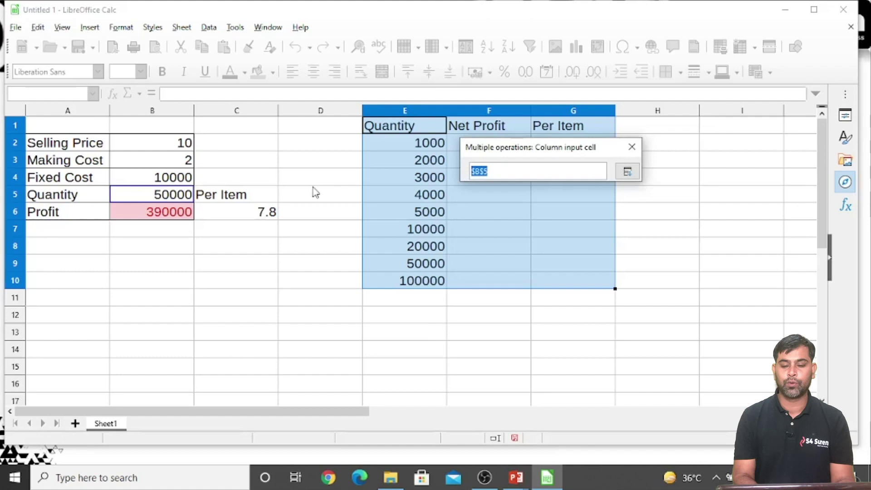
{"action": "left_click", "coordinate": [627, 171]}
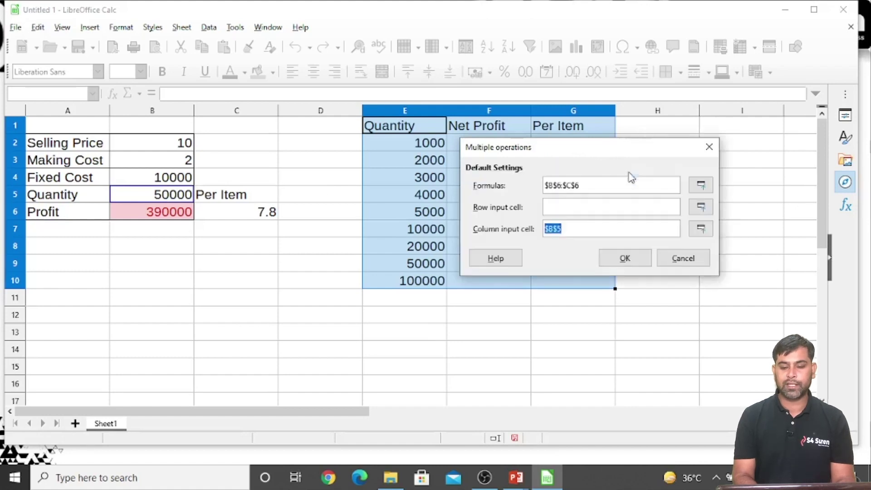
{"action": "left_click", "coordinate": [621, 260]}
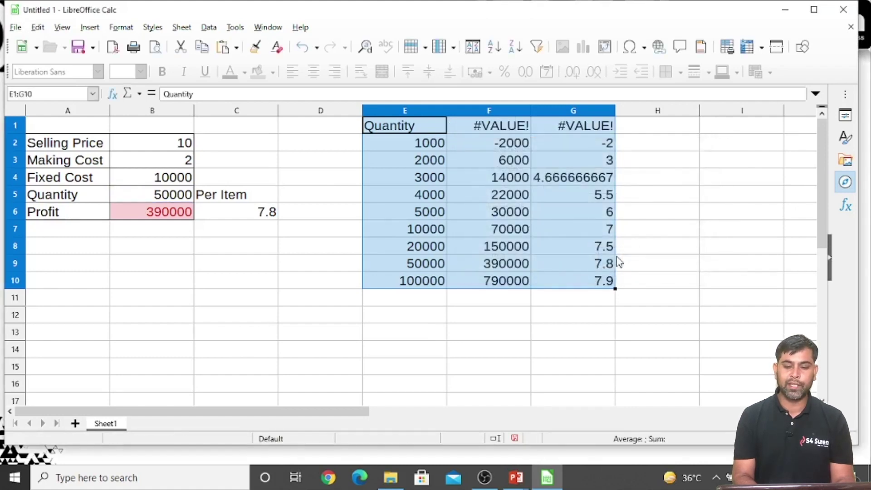
Step: Clear the error values from header cells F1 and G1
{"action": "left_click", "coordinate": [484, 131]}
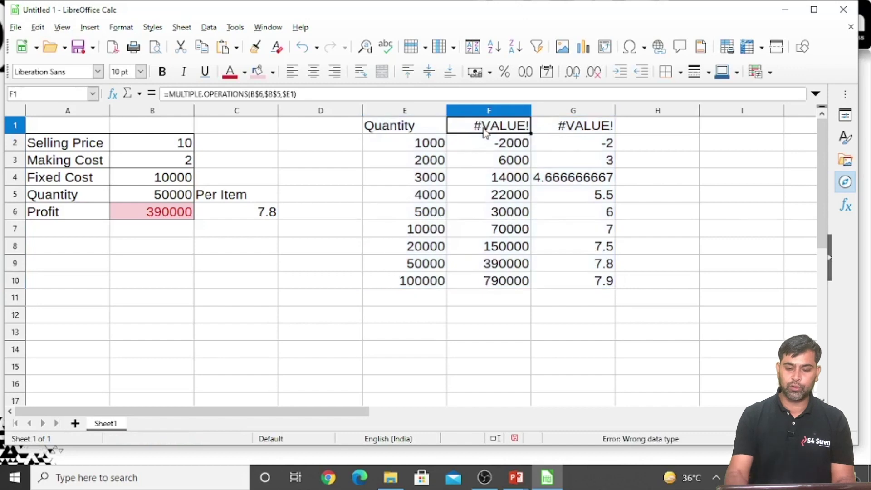
{"action": "key", "text": "Delete"}
{"action": "key", "text": "Right"}
{"action": "key", "text": "Delete"}
Step: Review the net profit and per-item results for the quantities 1000, 20000 and 100000
{"action": "scroll", "coordinate": [484, 131], "scroll_direction": "down", "scroll_amount": 1}
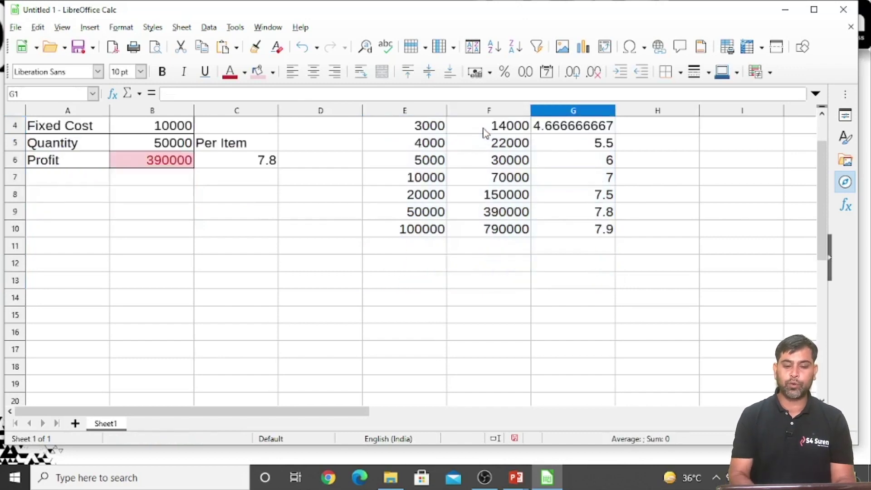
{"action": "scroll", "coordinate": [485, 132], "scroll_direction": "up", "scroll_amount": 1}
{"action": "left_click", "coordinate": [418, 146]}
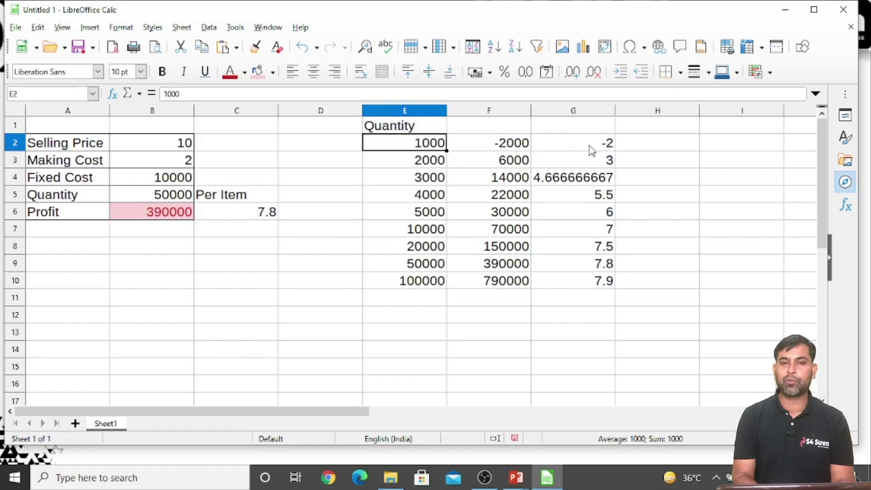
{"action": "left_click", "coordinate": [420, 246]}
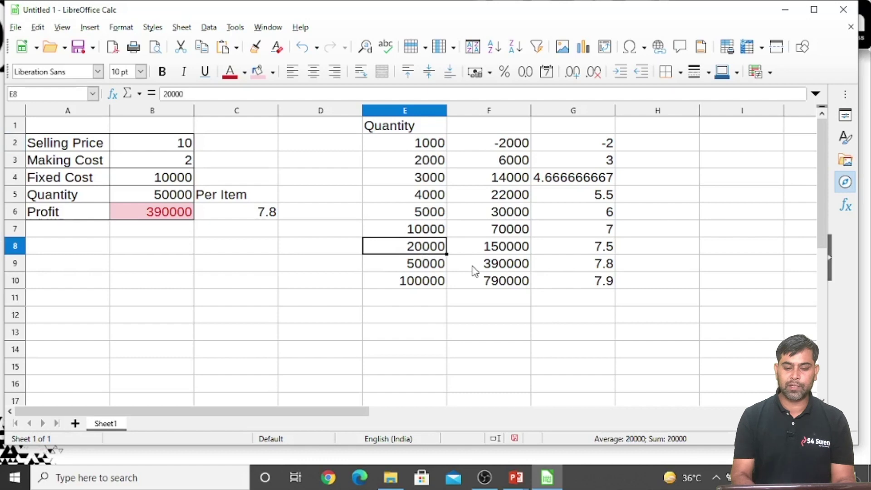
{"action": "key", "text": "Right"}
{"action": "key", "text": "Right"}
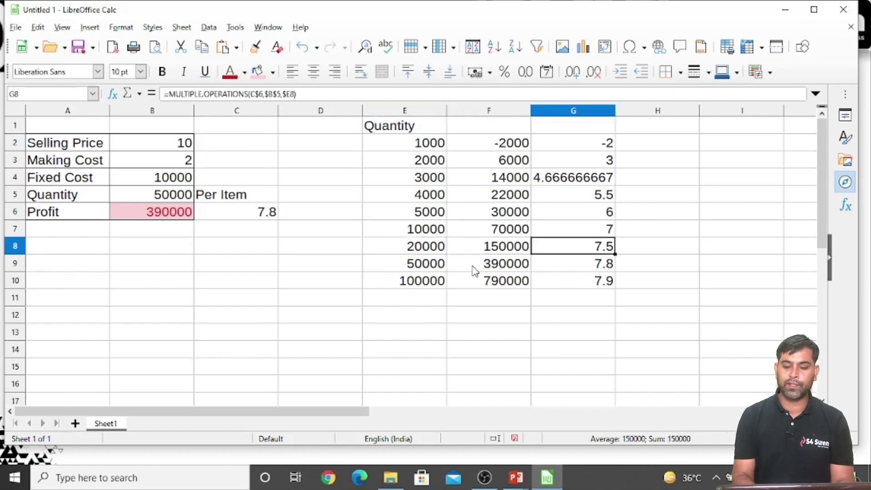
{"action": "key", "text": "Down"}
{"action": "key", "text": "Down"}
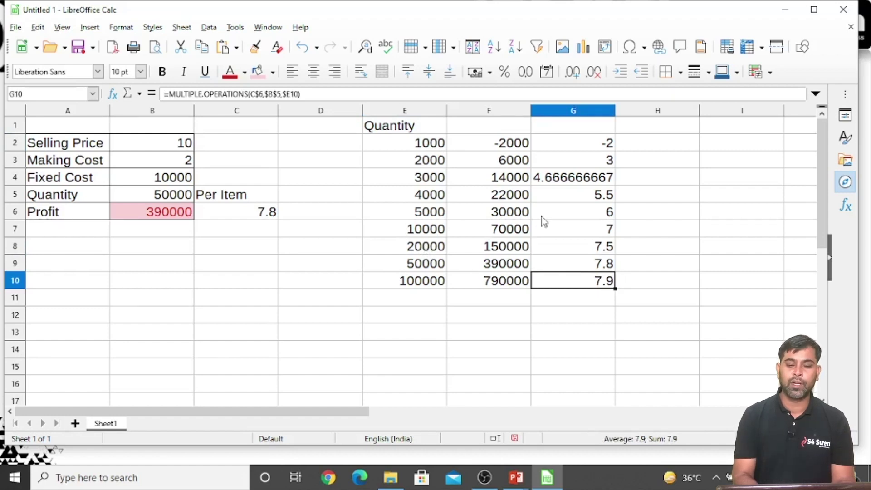
Step: Enter the headers "Net Profit" in cell F1 and "Per Item" in cell G1
{"action": "left_click", "coordinate": [477, 130]}
{"action": "type", "text": "Ne"}
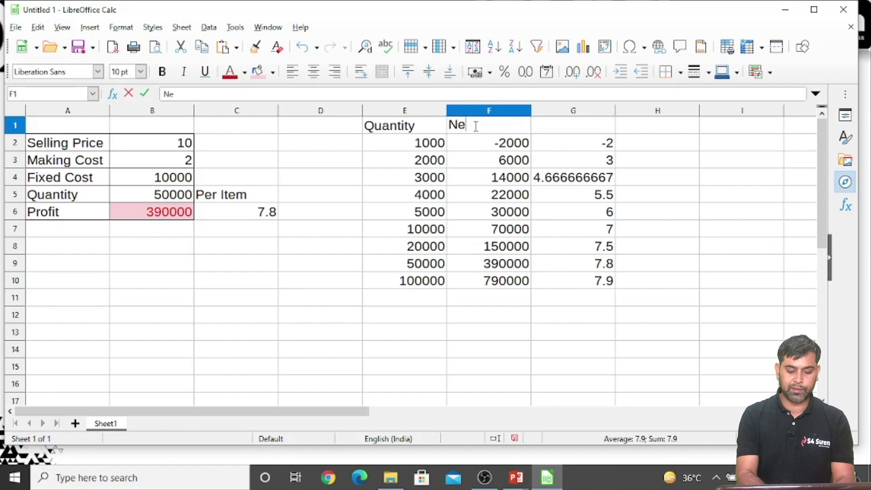
{"action": "type", "text": "t Profit"}
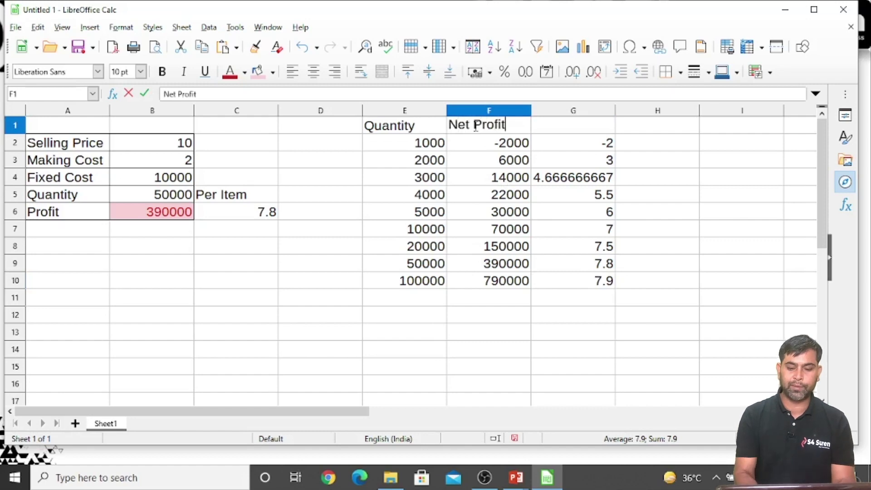
{"action": "key", "text": "Tab"}
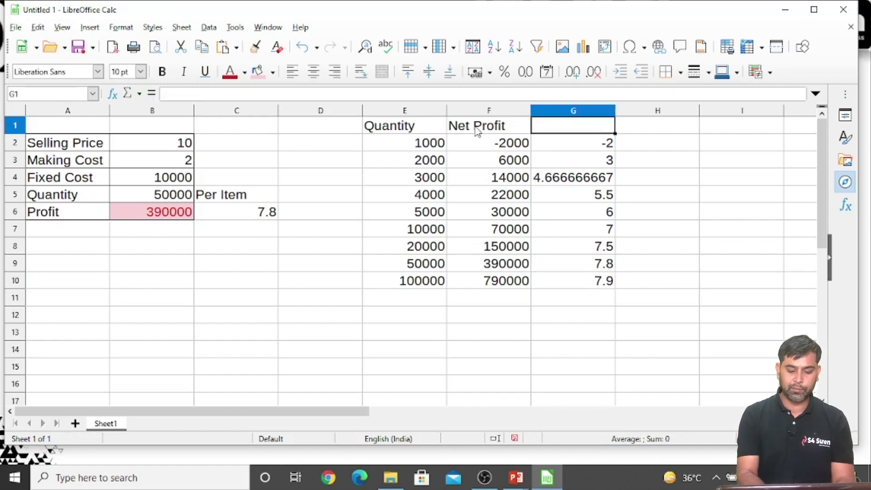
{"action": "type", "text": "Per Item"}
{"action": "key", "text": "Return"}
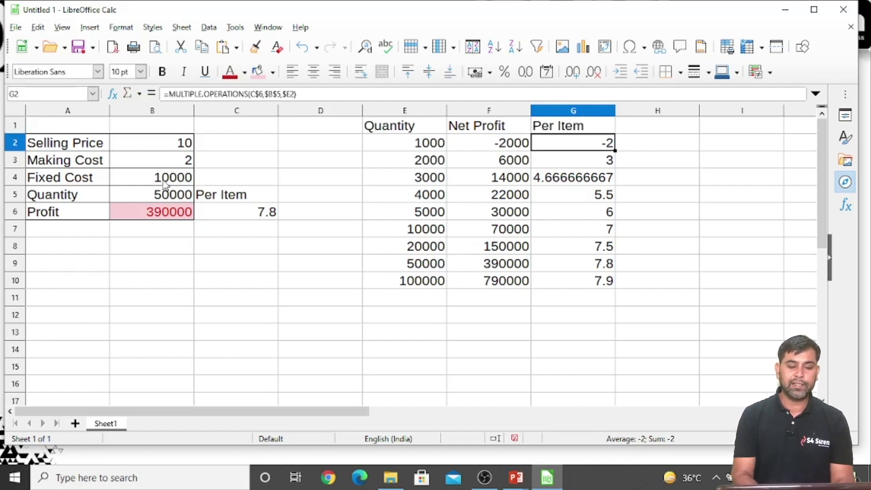
Step: Set the Quantity in cell B5 to 20000 to compare its profit and per-item value with the results table
{"action": "left_click", "coordinate": [160, 195]}
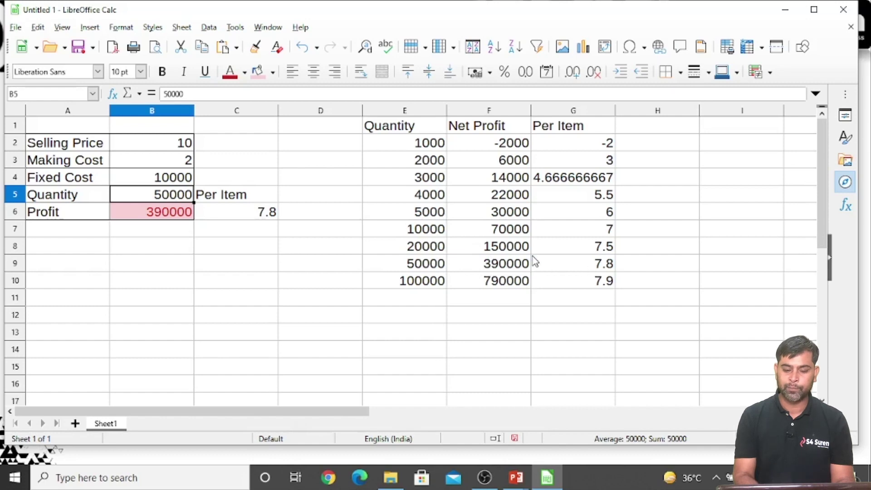
{"action": "left_click", "coordinate": [408, 250]}
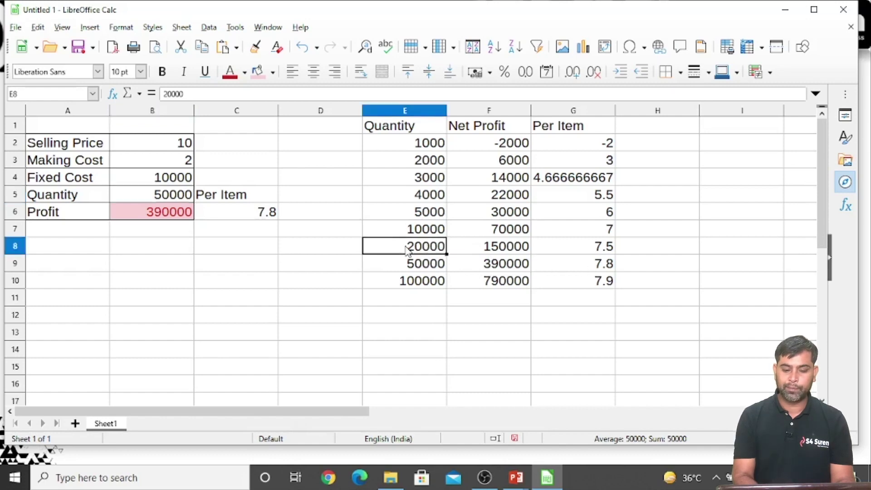
{"action": "left_click", "coordinate": [162, 199]}
{"action": "type", "text": "20000"}
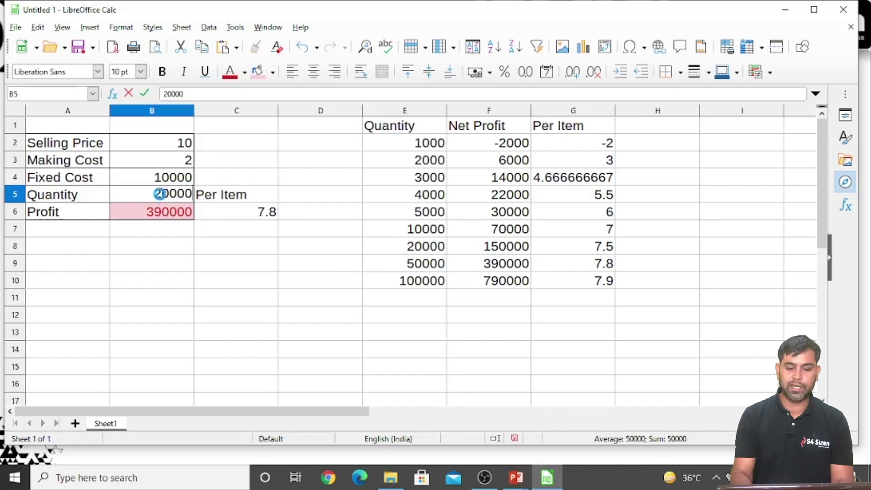
{"action": "key", "text": "Return"}
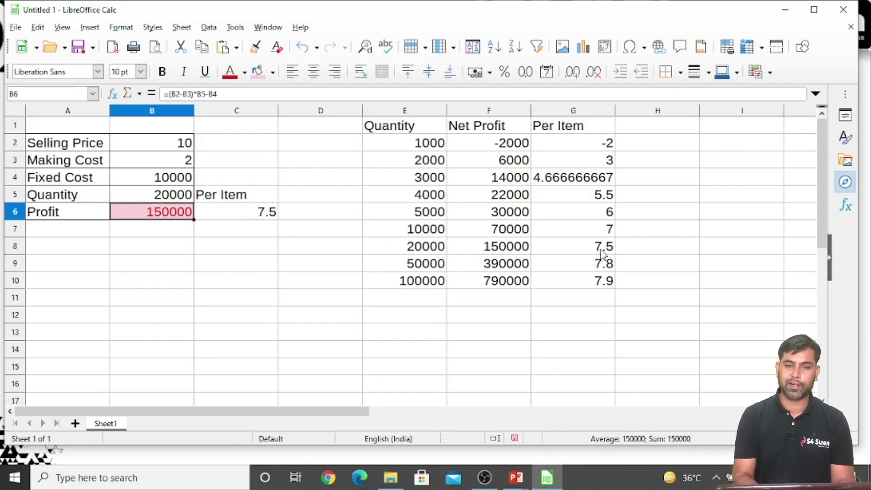
{"action": "left_click", "coordinate": [316, 232]}
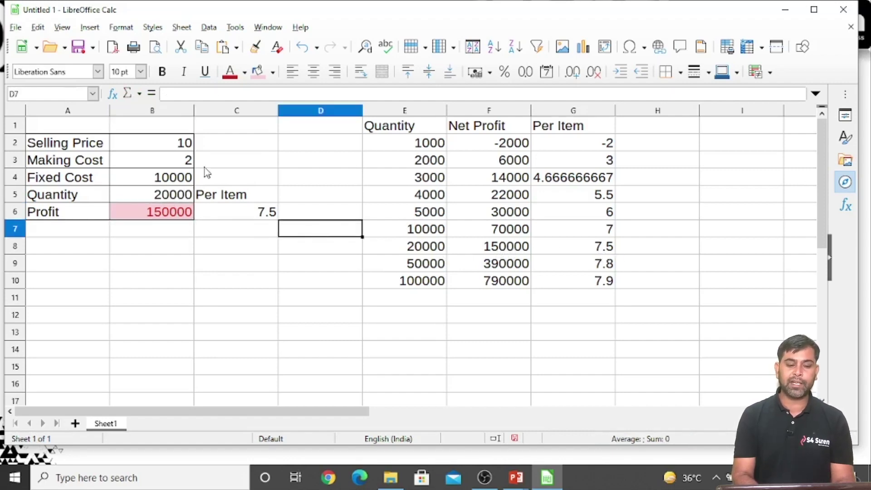